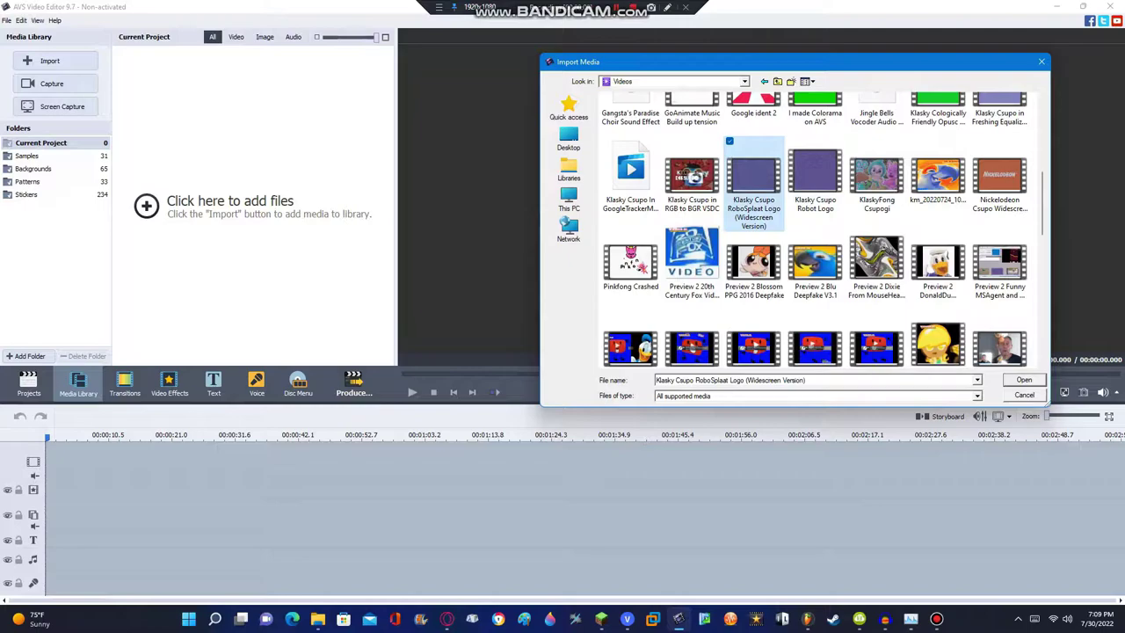
Import the "Klasky Csupo RoboSplaat Logo (Widescreen Version)" clip and place it at the start of the main video track
{"action": "left_click", "coordinate": [1024, 379]}
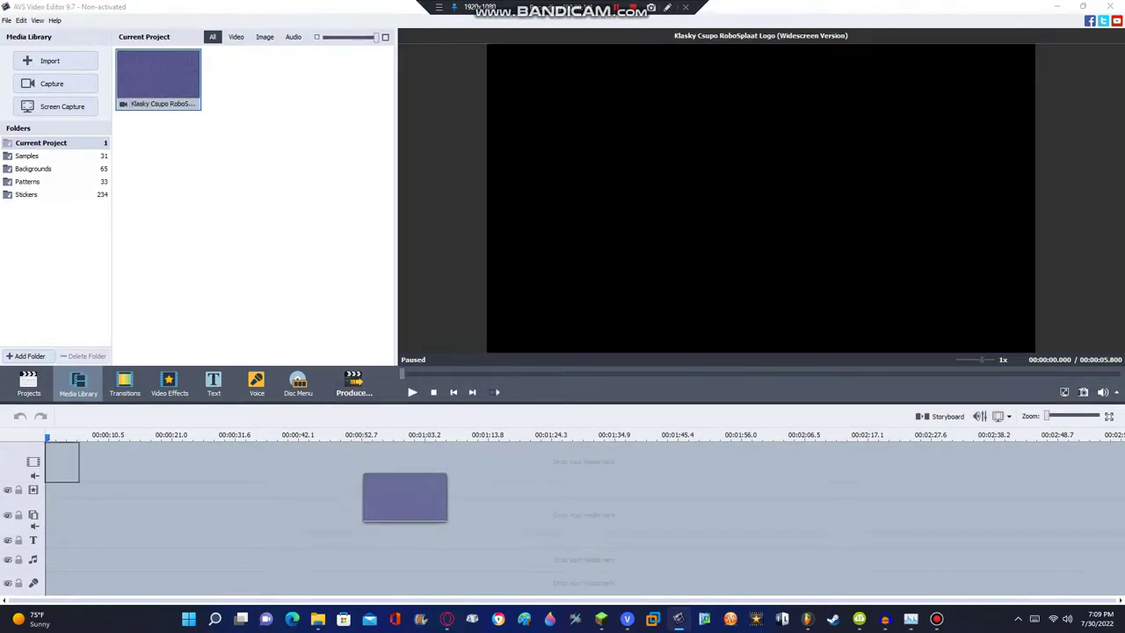
{"action": "left_click", "coordinate": [536, 350]}
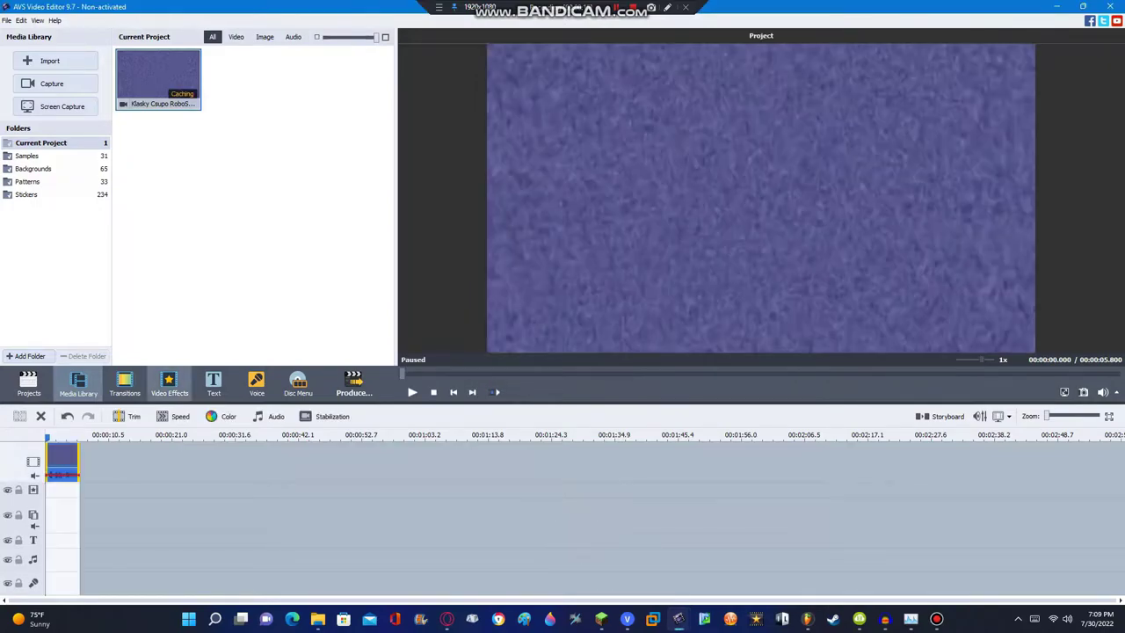
Add the Sepia video effect to the effects track, spanning the full length of the logo clip
{"action": "left_click", "coordinate": [170, 383]}
{"action": "left_click_drag", "start_coordinate": [157, 79], "coordinate": [100, 528]}
{"action": "left_click_drag", "start_coordinate": [403, 491], "coordinate": [79, 491]}
Set the Sepia effect's level to 0, brightness to 100, green to 0 and blue to 0, check a later frame and accept
{"action": "left_click", "coordinate": [136, 416]}
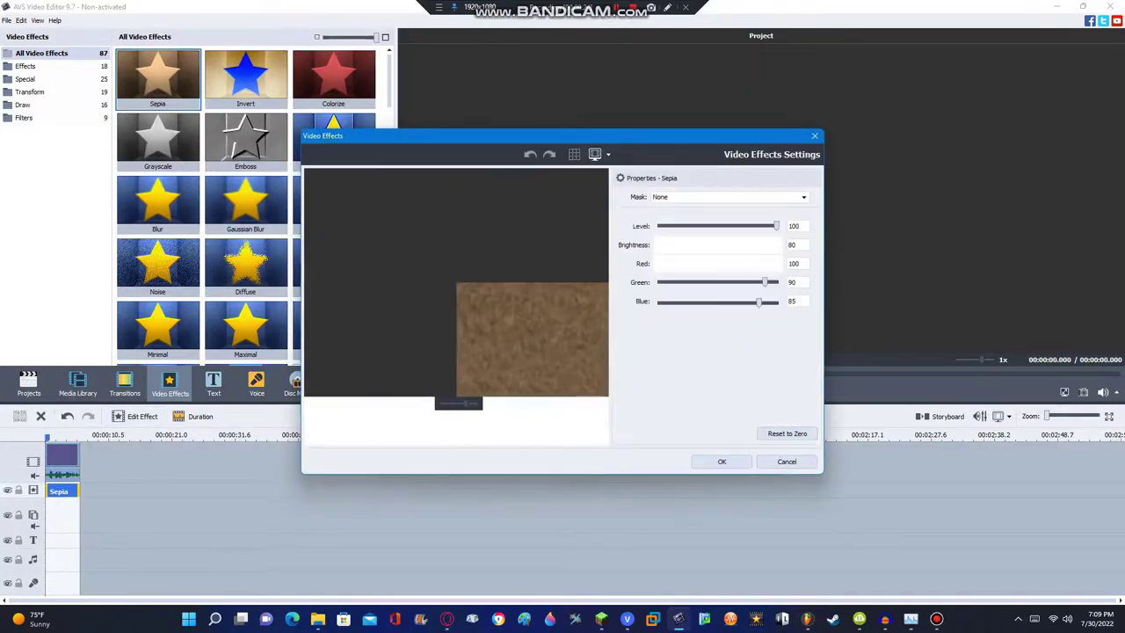
{"action": "left_click_drag", "start_coordinate": [753, 245], "coordinate": [658, 227]}
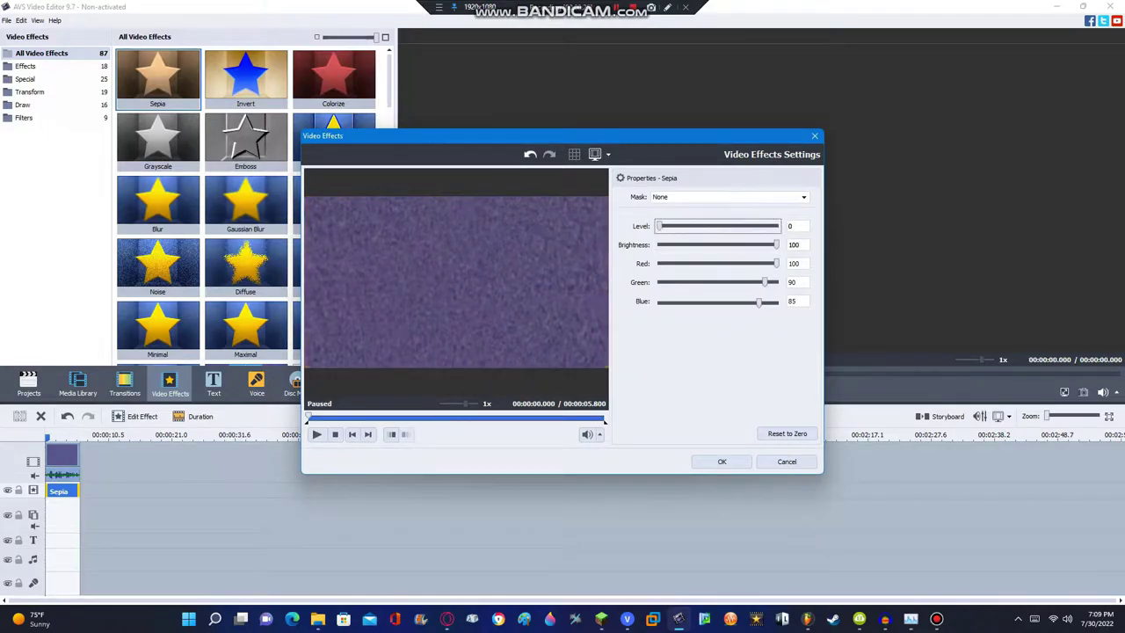
{"action": "left_click_drag", "start_coordinate": [764, 282], "coordinate": [659, 282]}
{"action": "left_click_drag", "start_coordinate": [759, 303], "coordinate": [658, 303]}
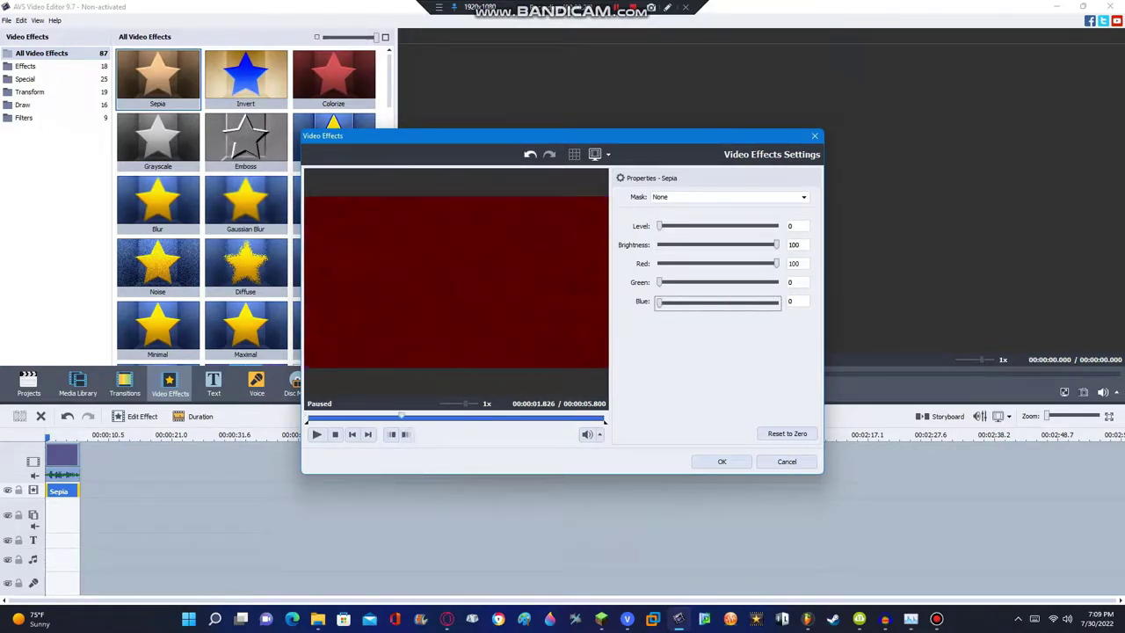
{"action": "left_click", "coordinate": [402, 419]}
{"action": "left_click", "coordinate": [722, 462]}
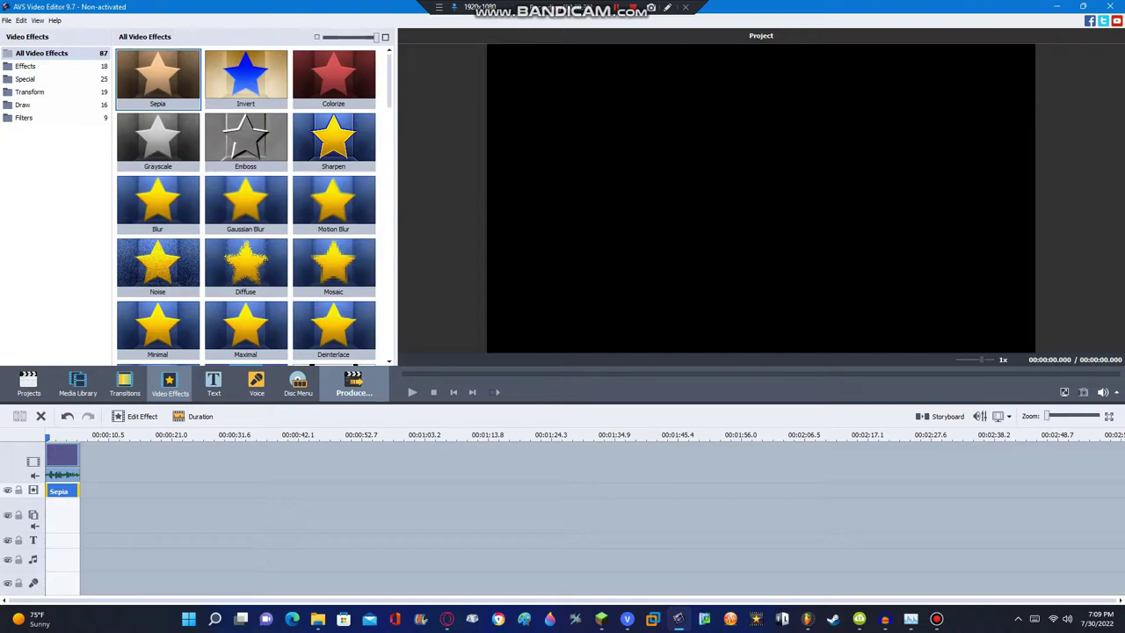
Set up a file export with the M4V Apple iPhone Full HD profile (H.264, 1920x1080) and a custom frame rate
{"action": "left_click", "coordinate": [353, 385]}
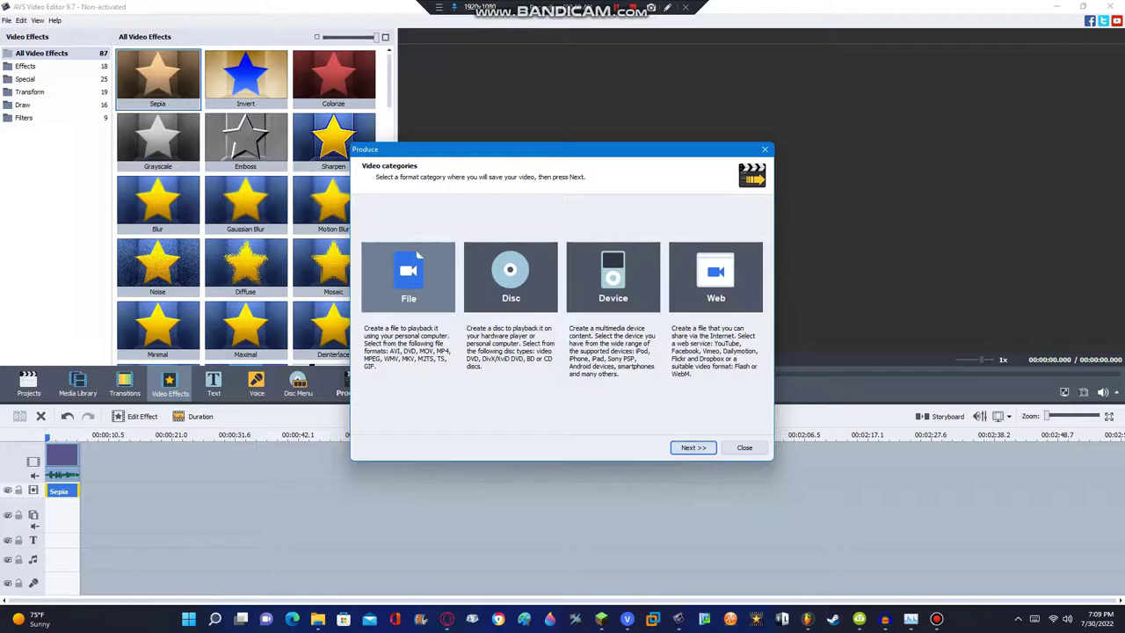
{"action": "left_click", "coordinate": [419, 255]}
{"action": "left_click", "coordinate": [552, 299]}
{"action": "left_click", "coordinate": [510, 322]}
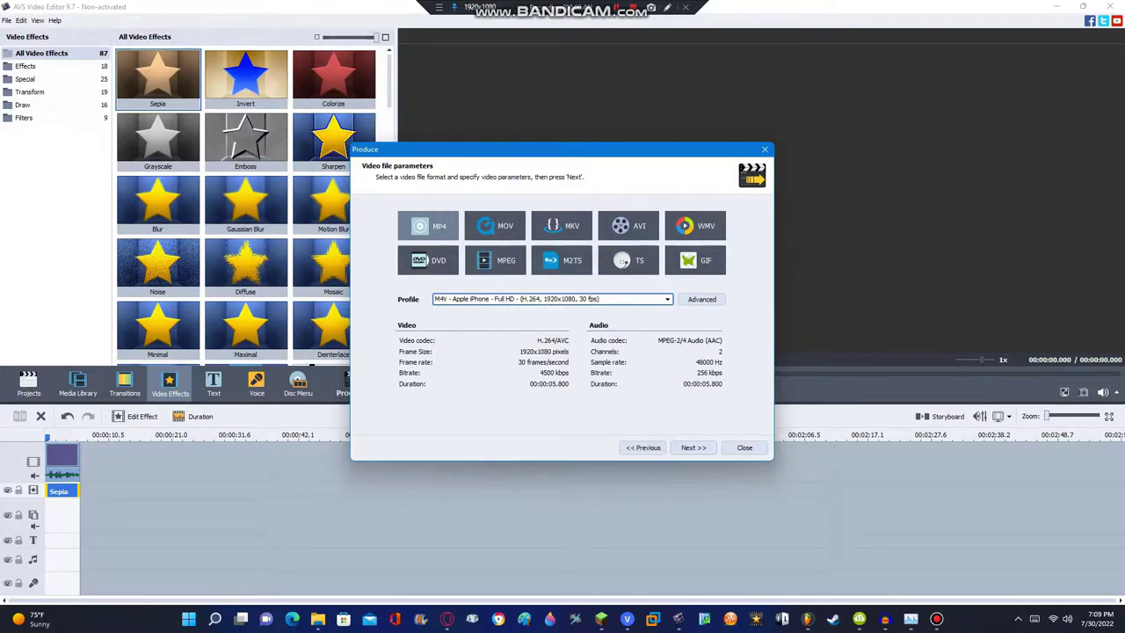
{"action": "left_click", "coordinate": [702, 299]}
{"action": "left_click", "coordinate": [485, 393]}
{"action": "left_click", "coordinate": [446, 475]}
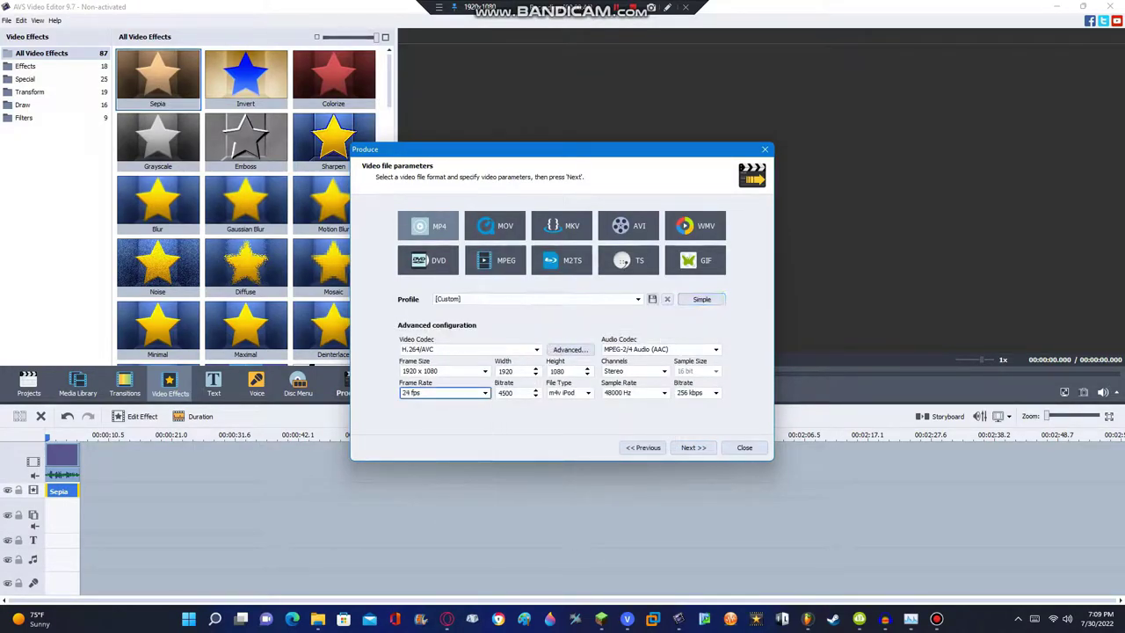
{"action": "left_click", "coordinate": [444, 393]}
{"action": "left_click", "coordinate": [440, 508]}
Create the red version of the movie under the name Untitled, continuing with the non-activated version
{"action": "left_click", "coordinate": [693, 447]}
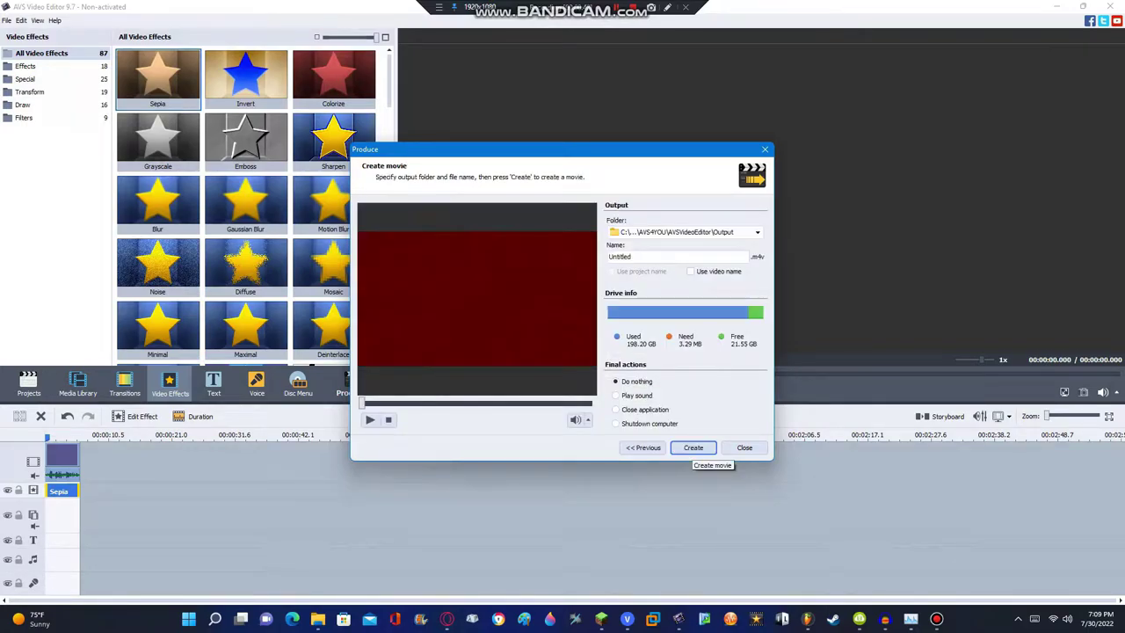
{"action": "left_click", "coordinate": [694, 448]}
{"action": "left_click", "coordinate": [508, 368]}
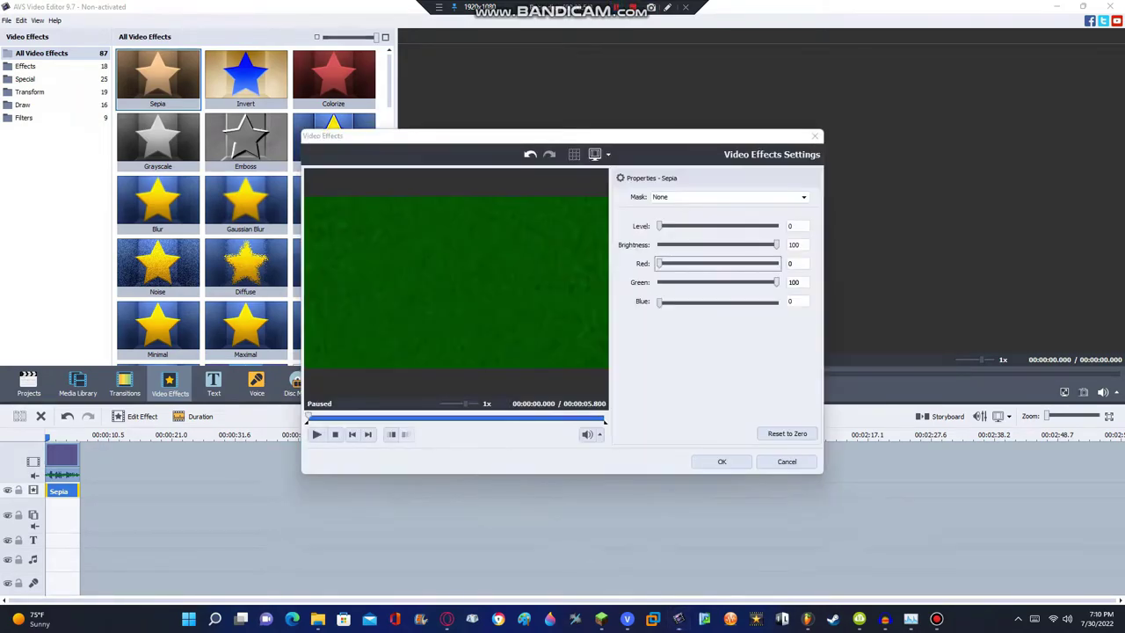
Preview the green-only Sepia settings at about 1.7 seconds into the clip and accept them
{"action": "mouse_move", "coordinate": [402, 416]}
{"action": "left_mouse_down"}
{"action": "mouse_move", "coordinate": [379, 416]}
{"action": "mouse_move", "coordinate": [397, 416]}
{"action": "left_mouse_up"}
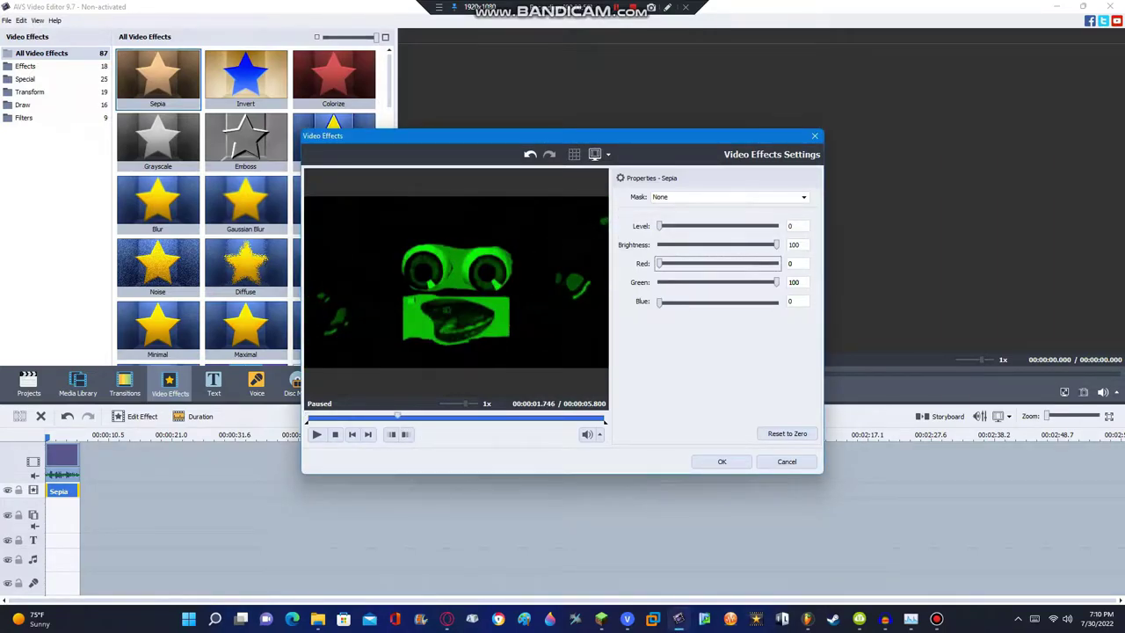
{"action": "left_click", "coordinate": [722, 462]}
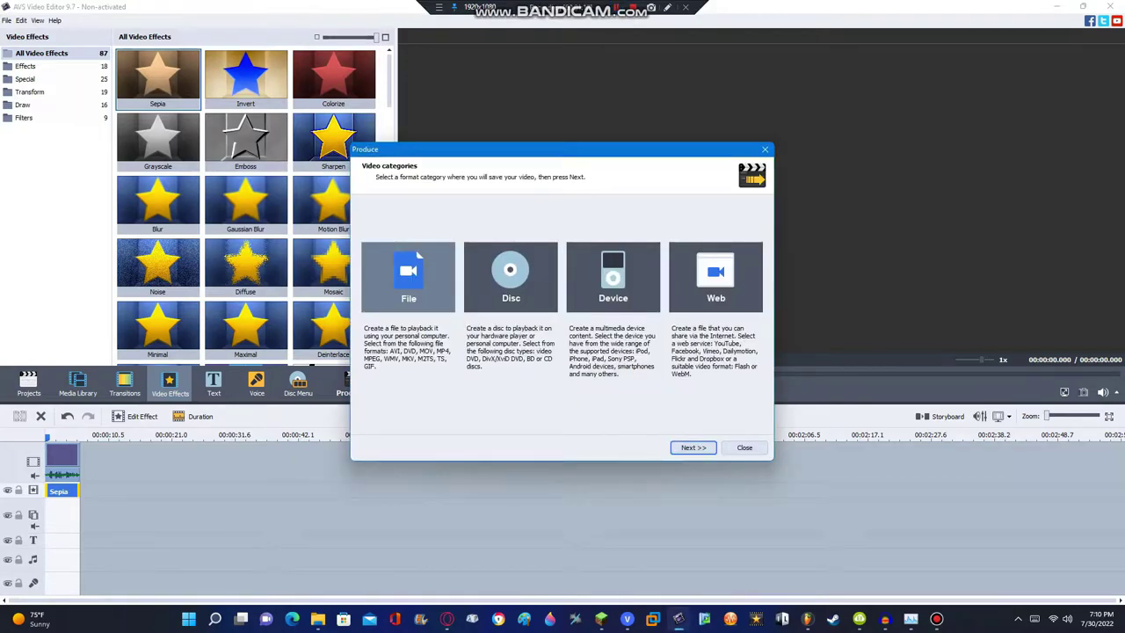
Configure the file export with the M4V Apple iPhone Full HD profile (H.264, 1920x1080) at 60 fps
{"action": "double_click", "coordinate": [418, 255]}
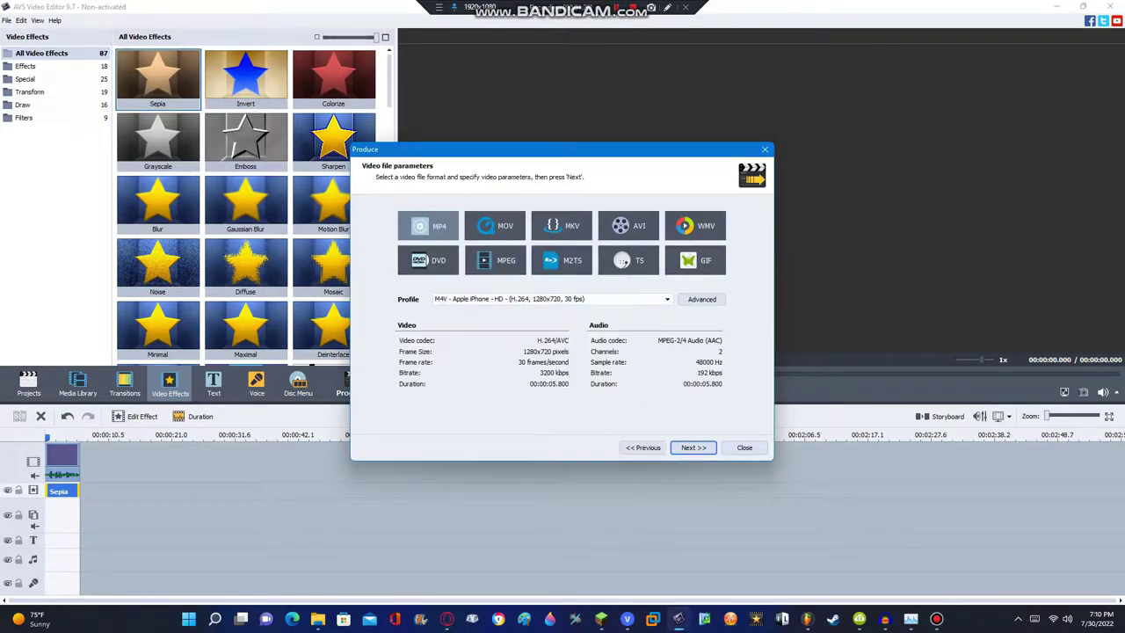
{"action": "left_click", "coordinate": [563, 299]}
{"action": "left_click", "coordinate": [548, 327]}
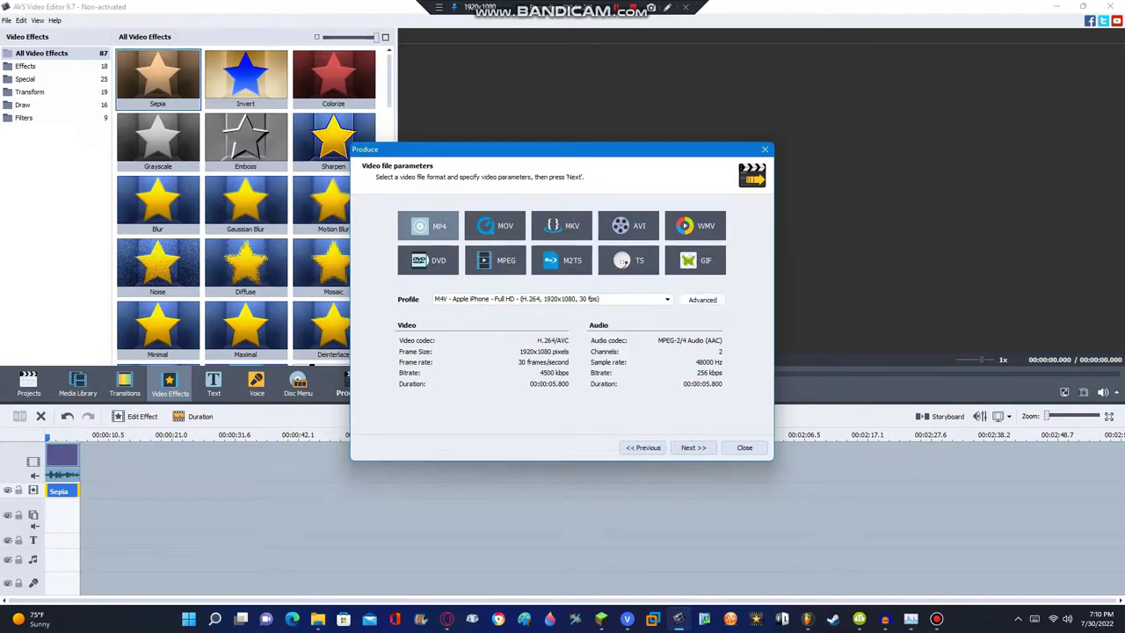
{"action": "left_click", "coordinate": [702, 300]}
{"action": "left_click", "coordinate": [443, 393]}
{"action": "left_click", "coordinate": [439, 506]}
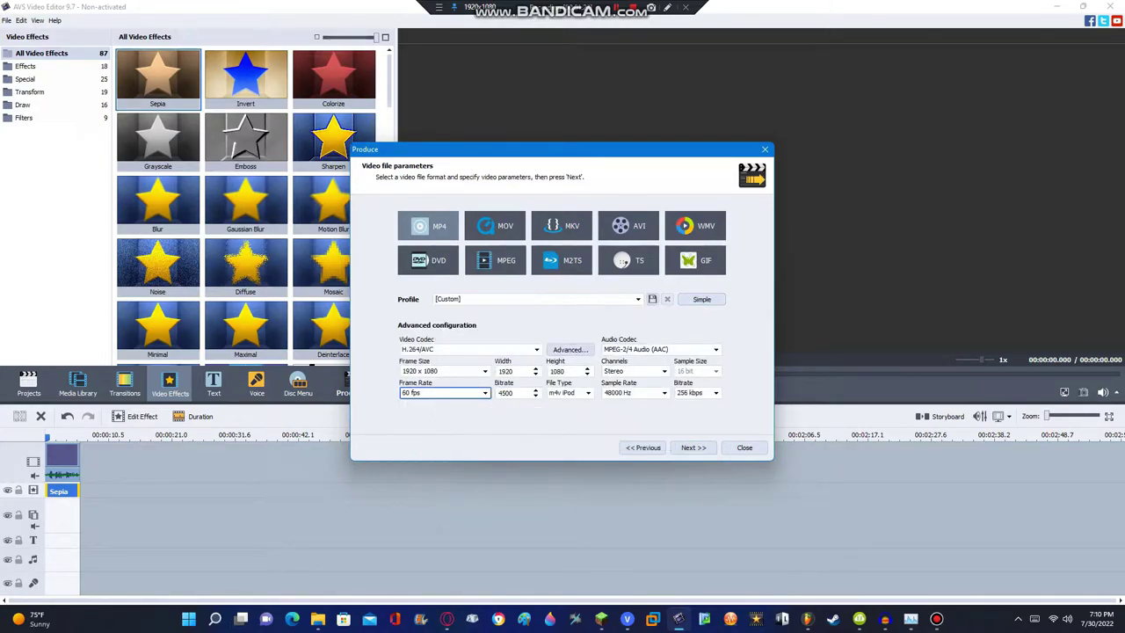
Name the green version Untitled1 and create the movie, continuing with the non-activated version
{"action": "left_click", "coordinate": [693, 448]}
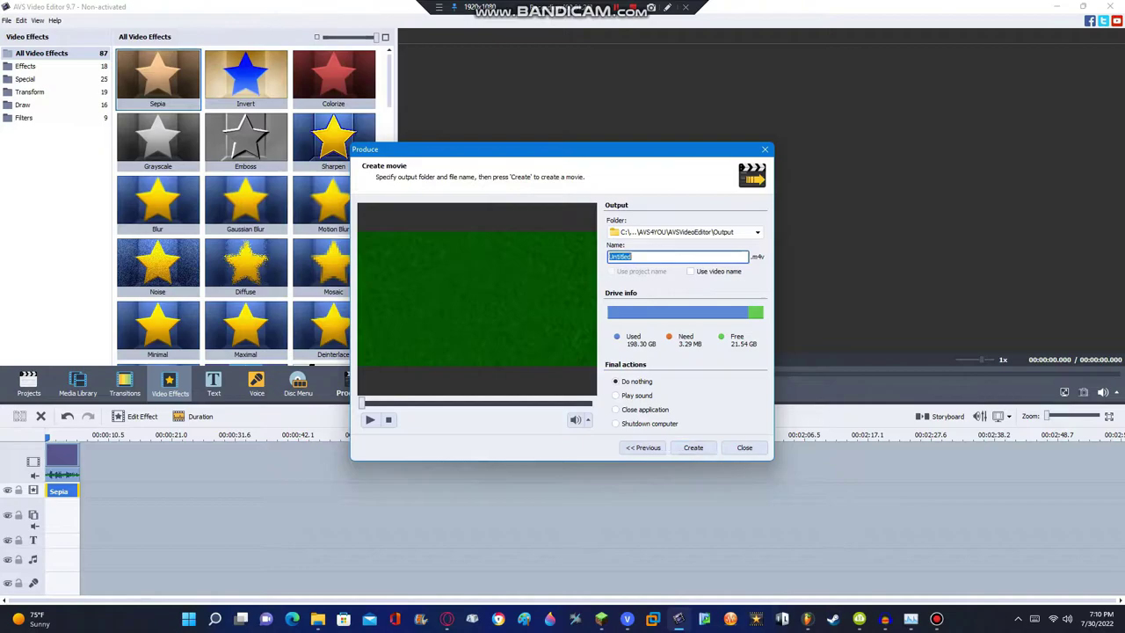
{"action": "key", "text": "End"}
{"action": "type", "text": "1"}
{"action": "left_click", "coordinate": [643, 448]}
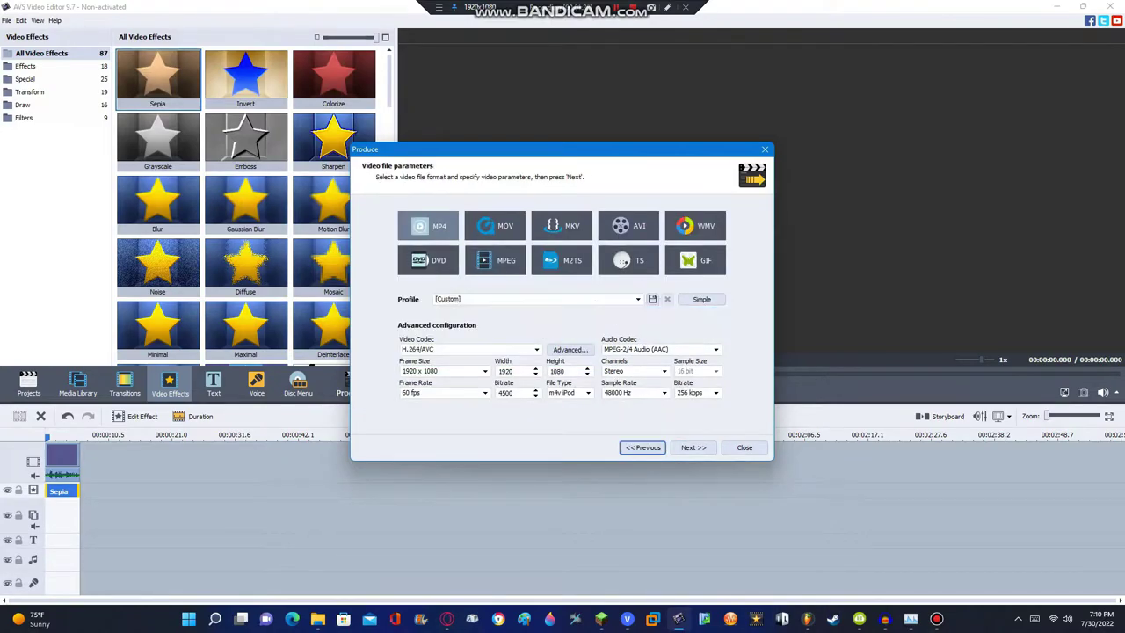
{"action": "left_click", "coordinate": [693, 447]}
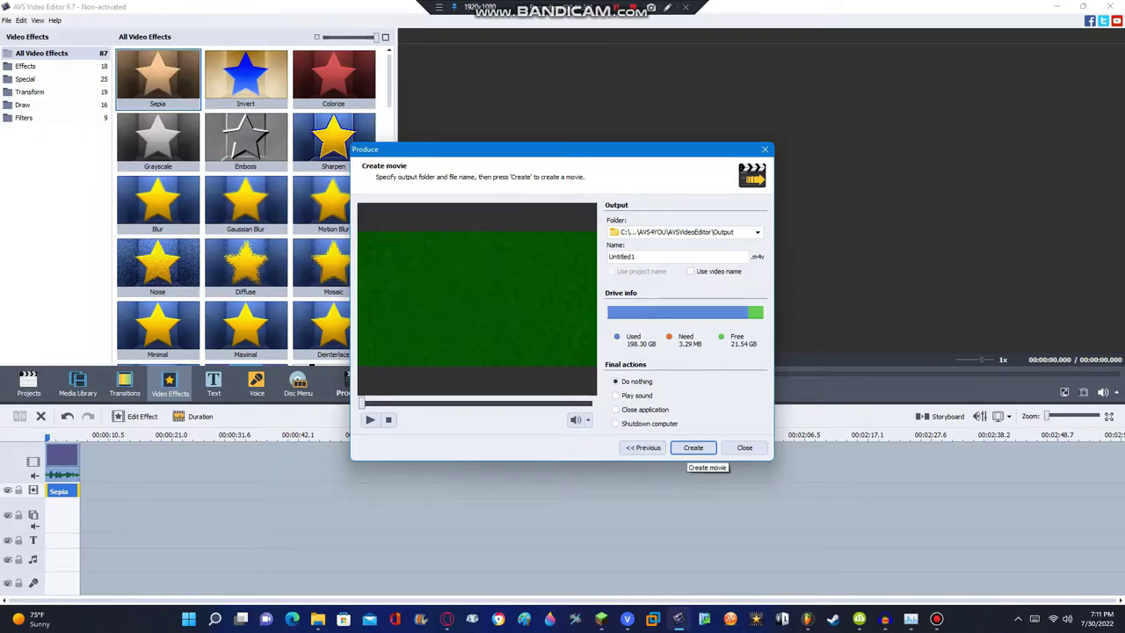
{"action": "left_click", "coordinate": [693, 447]}
{"action": "left_click", "coordinate": [508, 366]}
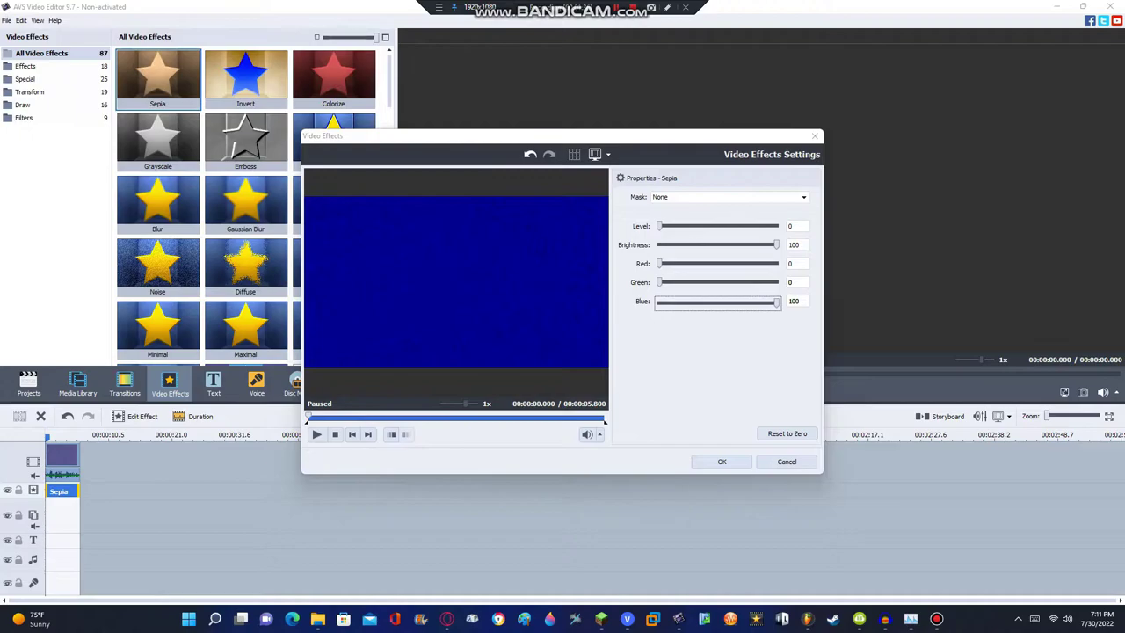
Preview the blue-only Sepia settings at about 1.7 seconds into the clip and accept them
{"action": "left_click", "coordinate": [395, 418]}
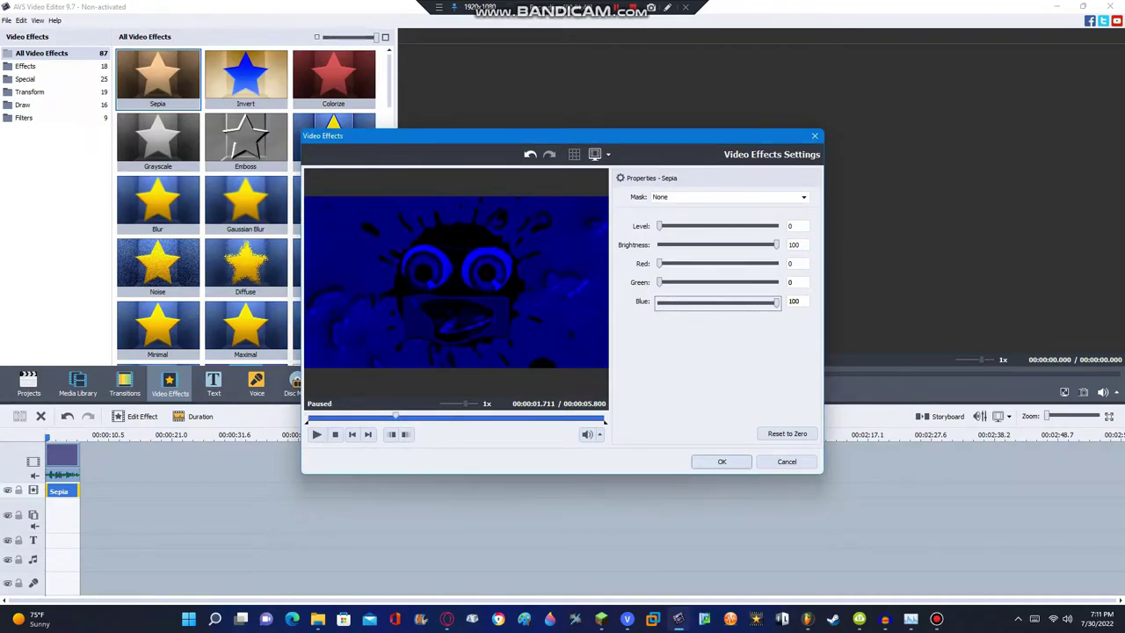
{"action": "left_click", "coordinate": [722, 462]}
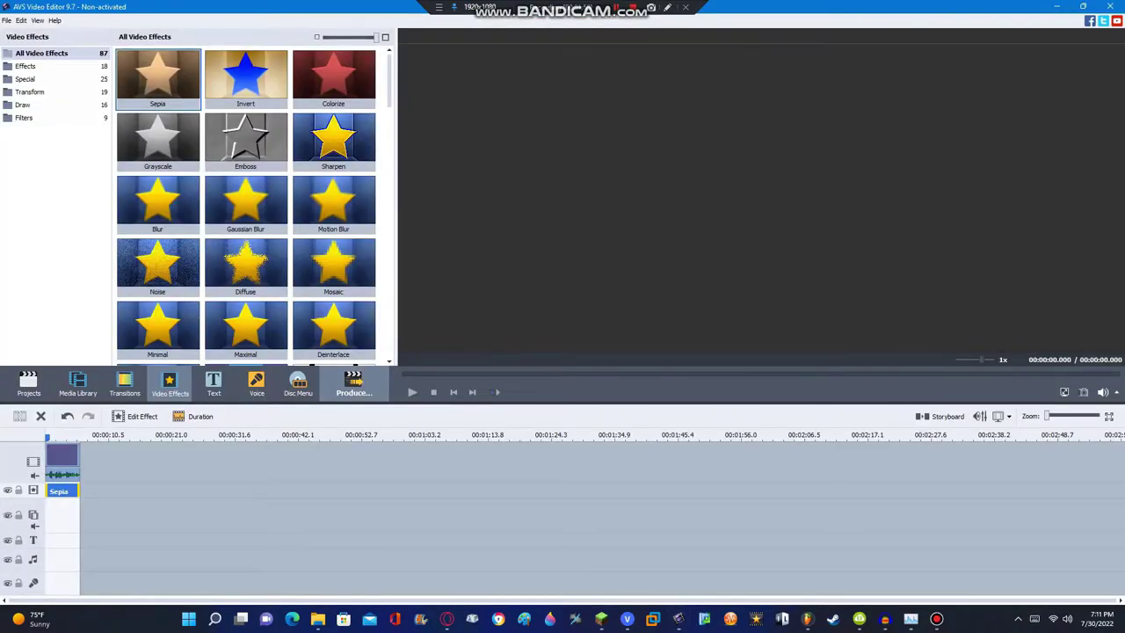
Prepare the blue version's file export with the M4V Apple iPhone Full HD profile (H.264, 1920x1080) and a custom frame rate
{"action": "left_click", "coordinate": [354, 368]}
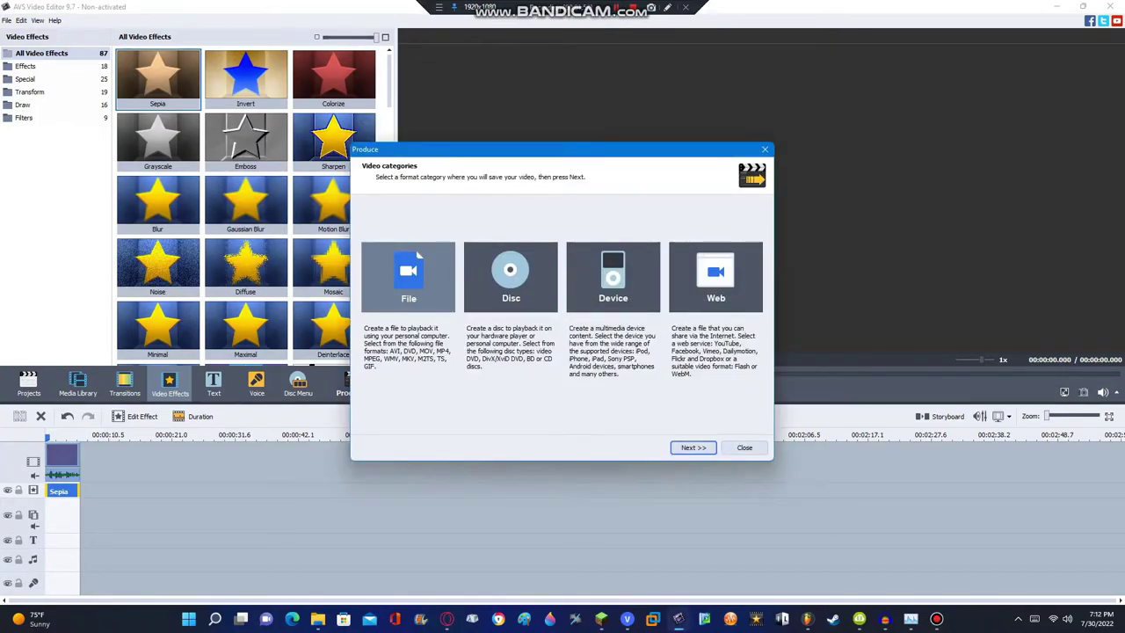
{"action": "double_click", "coordinate": [418, 255]}
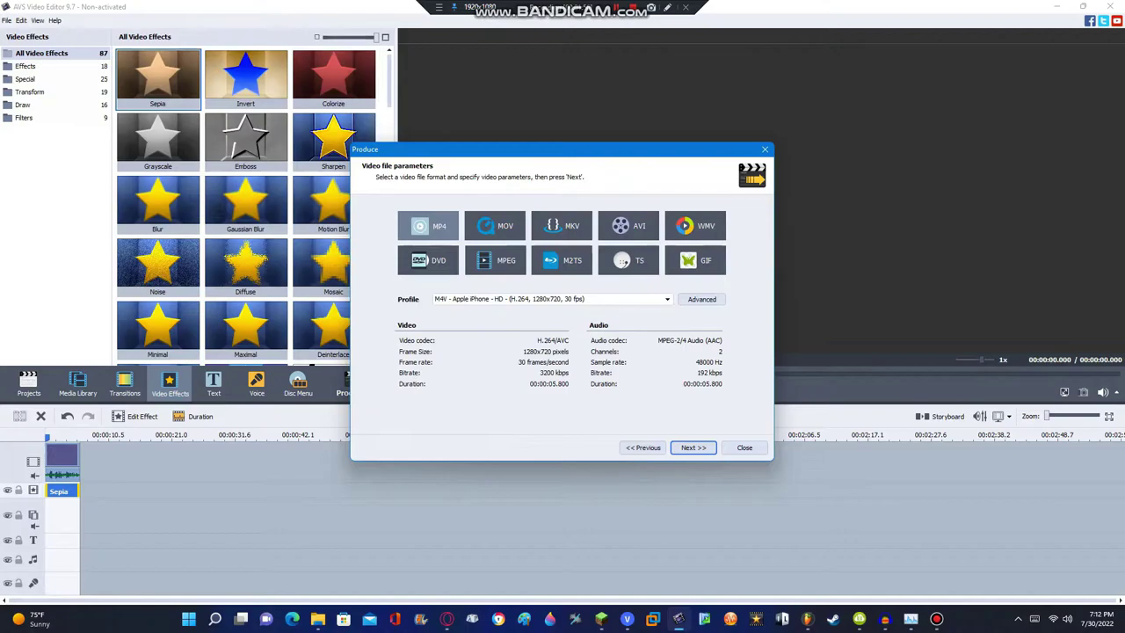
{"action": "left_click", "coordinate": [553, 300]}
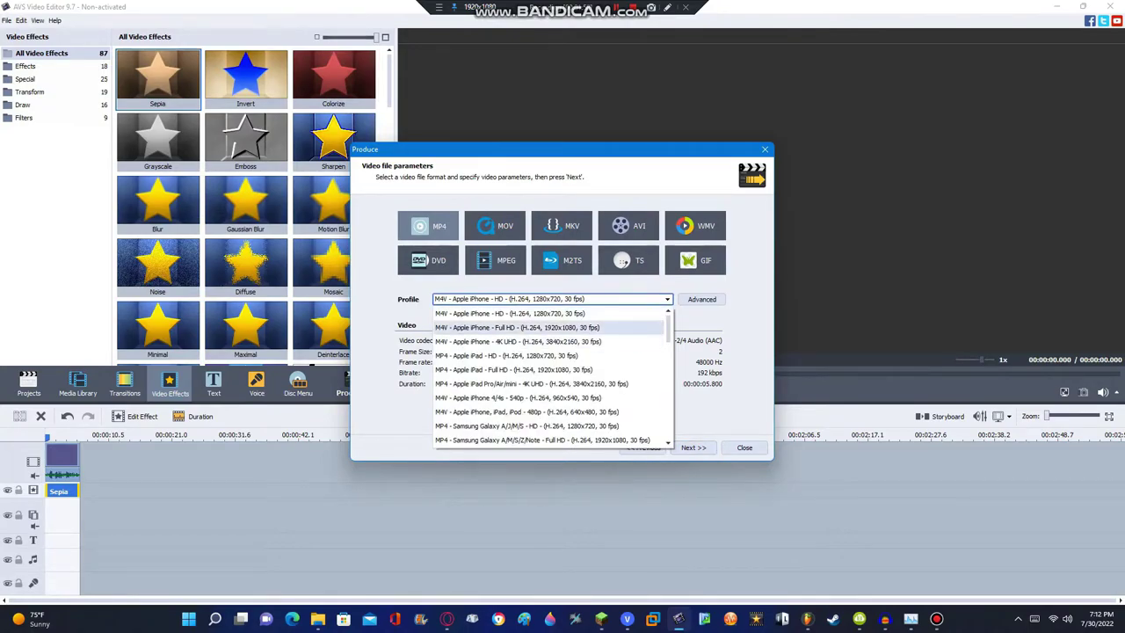
{"action": "left_click", "coordinate": [549, 327]}
{"action": "left_click", "coordinate": [702, 300]}
{"action": "left_click", "coordinate": [484, 393]}
{"action": "left_click", "coordinate": [439, 426]}
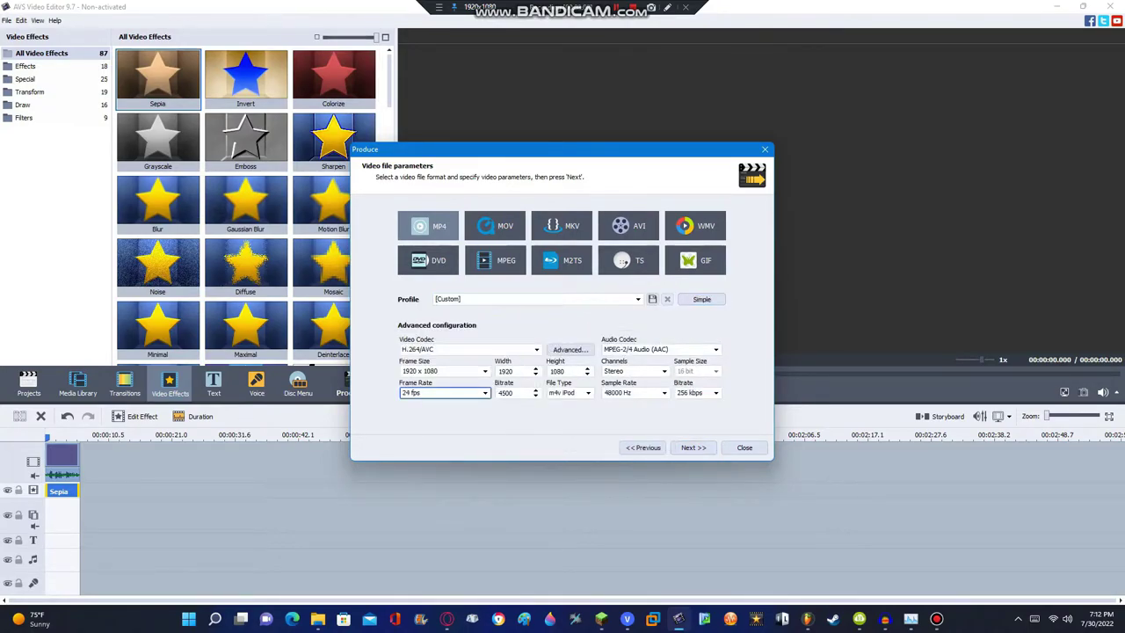
{"action": "left_click", "coordinate": [444, 393]}
{"action": "left_click", "coordinate": [439, 491]}
Name the blue version Untitled2 and create the movie, continuing with the non-activated version
{"action": "left_click", "coordinate": [693, 447]}
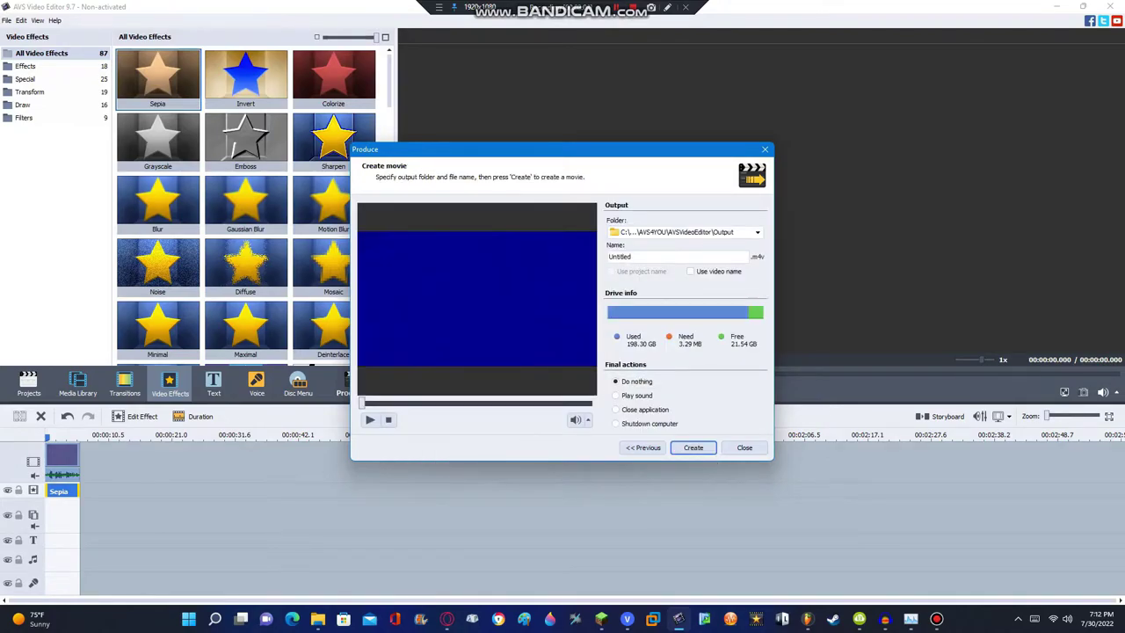
{"action": "left_click", "coordinate": [649, 257]}
{"action": "left_click", "coordinate": [649, 256]}
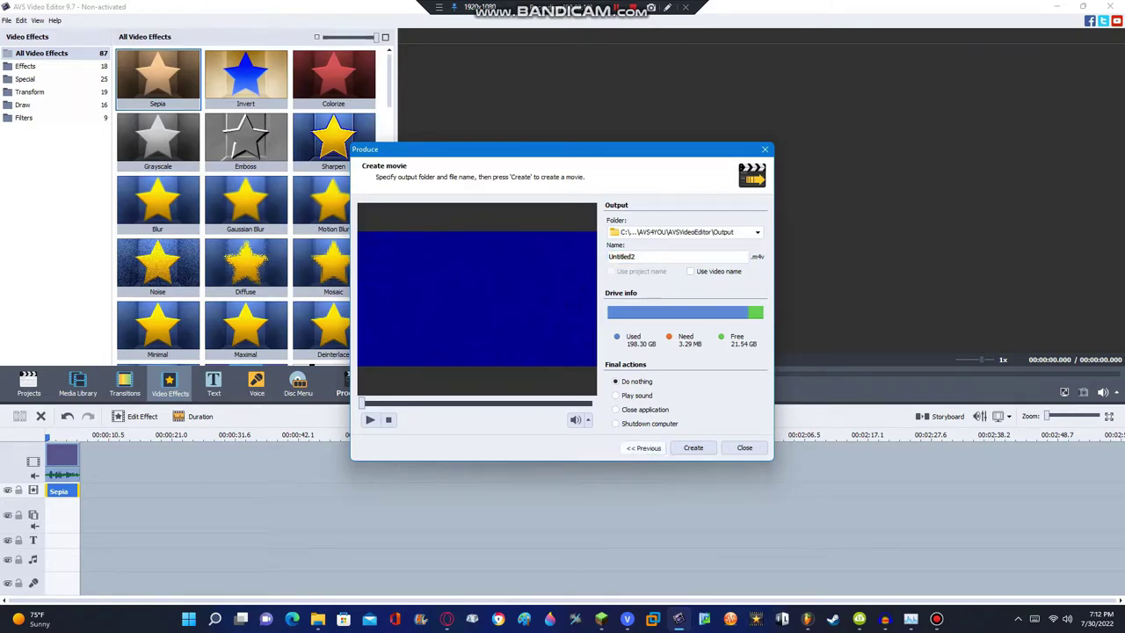
{"action": "left_click", "coordinate": [643, 448]}
{"action": "left_click", "coordinate": [693, 447]}
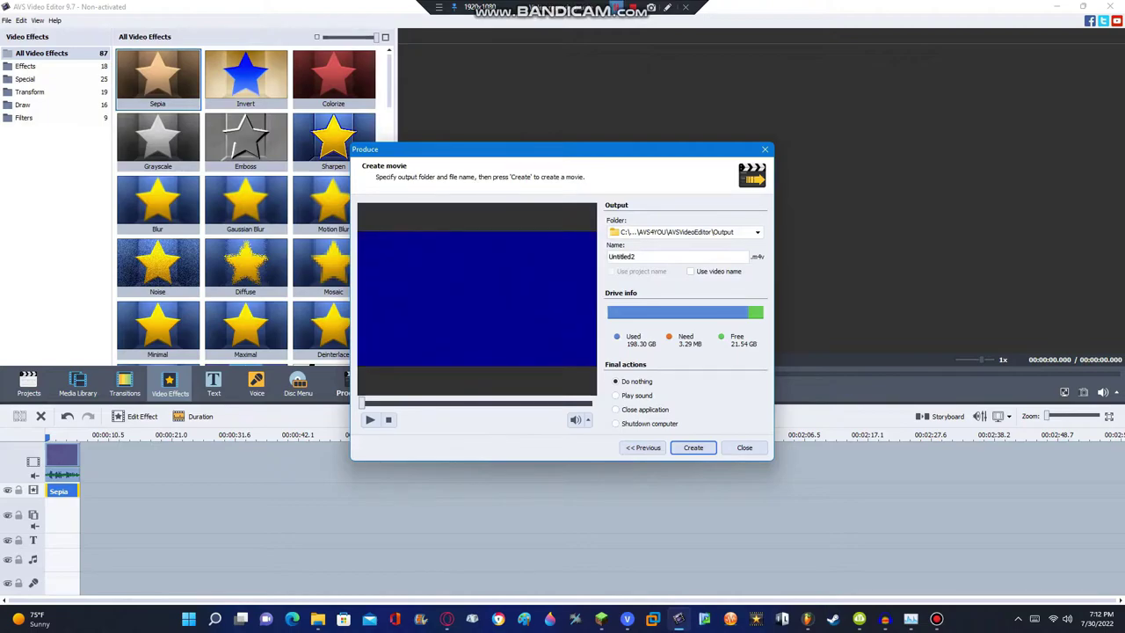
{"action": "left_click", "coordinate": [693, 447]}
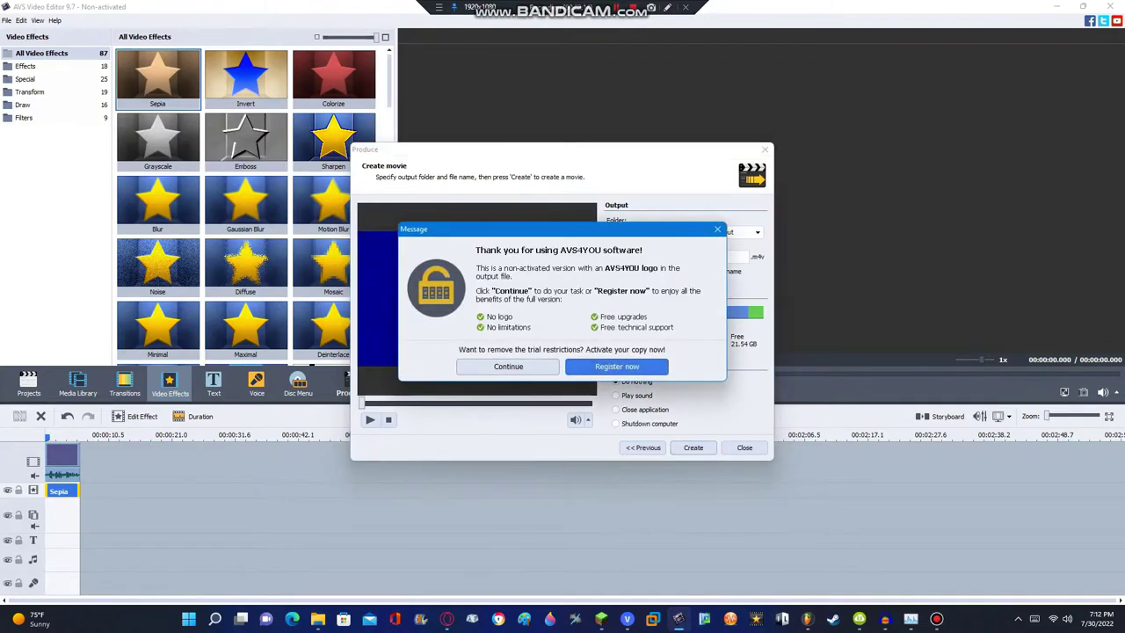
{"action": "left_click", "coordinate": [510, 367]}
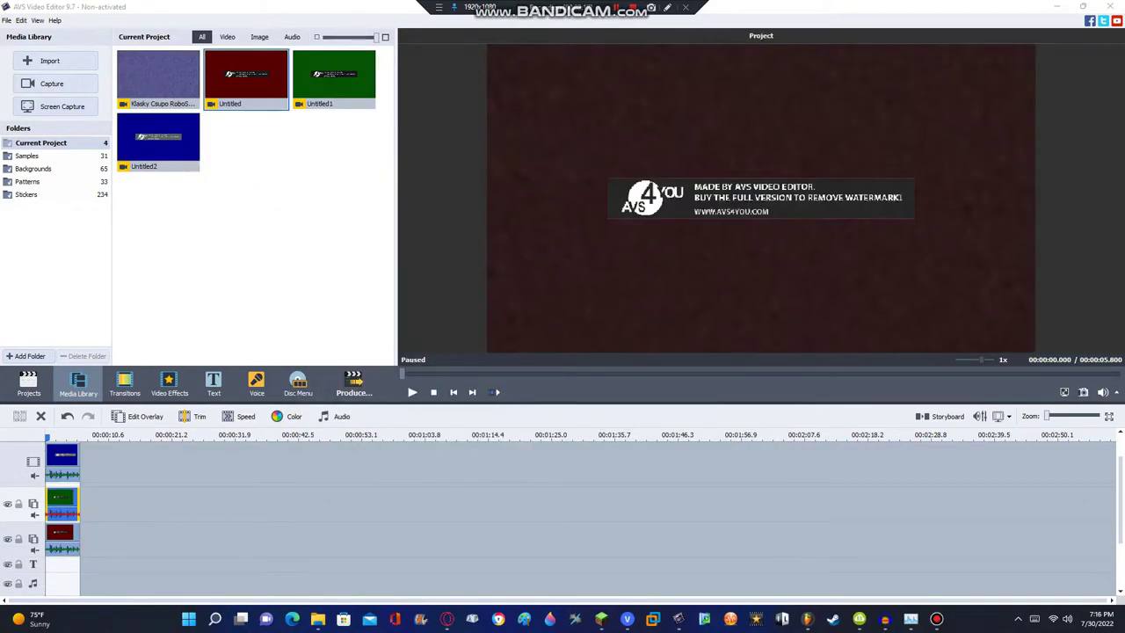
Edit the green clip's overlay with transparency 50, preview it at about 1.9 seconds and accept the settings
{"action": "left_click", "coordinate": [138, 417]}
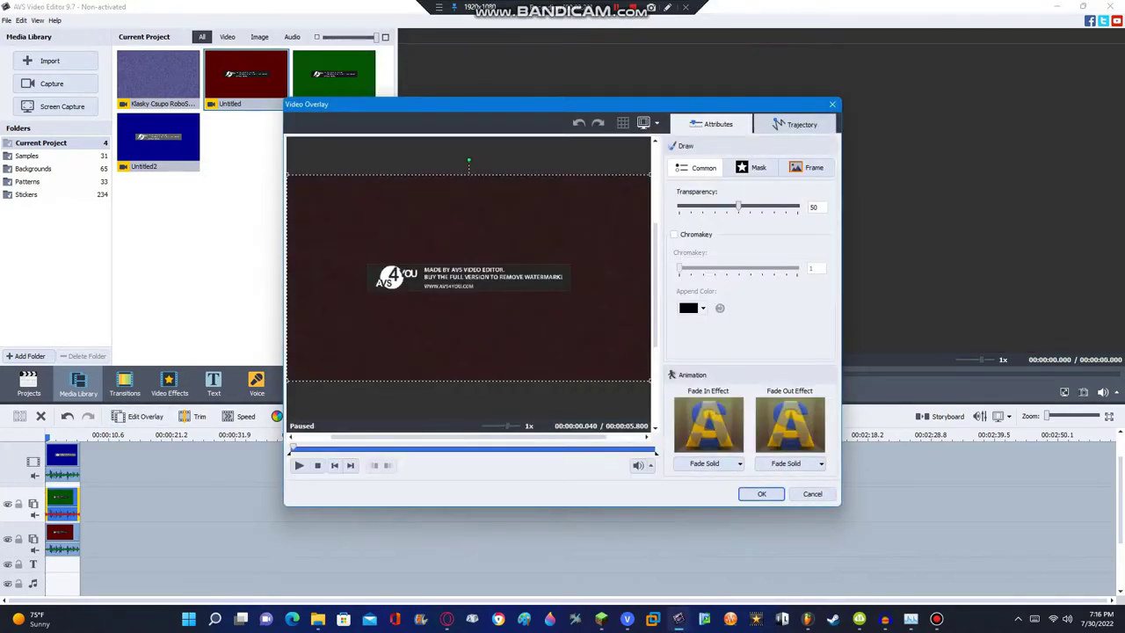
{"action": "left_click", "coordinate": [409, 450]}
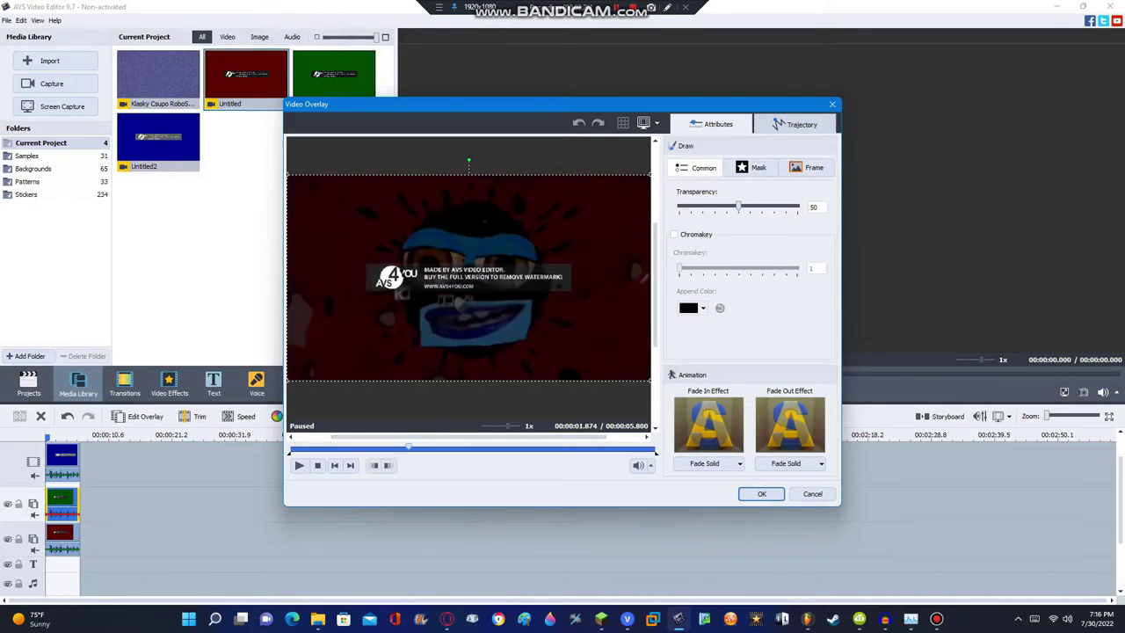
{"action": "key", "text": "Return"}
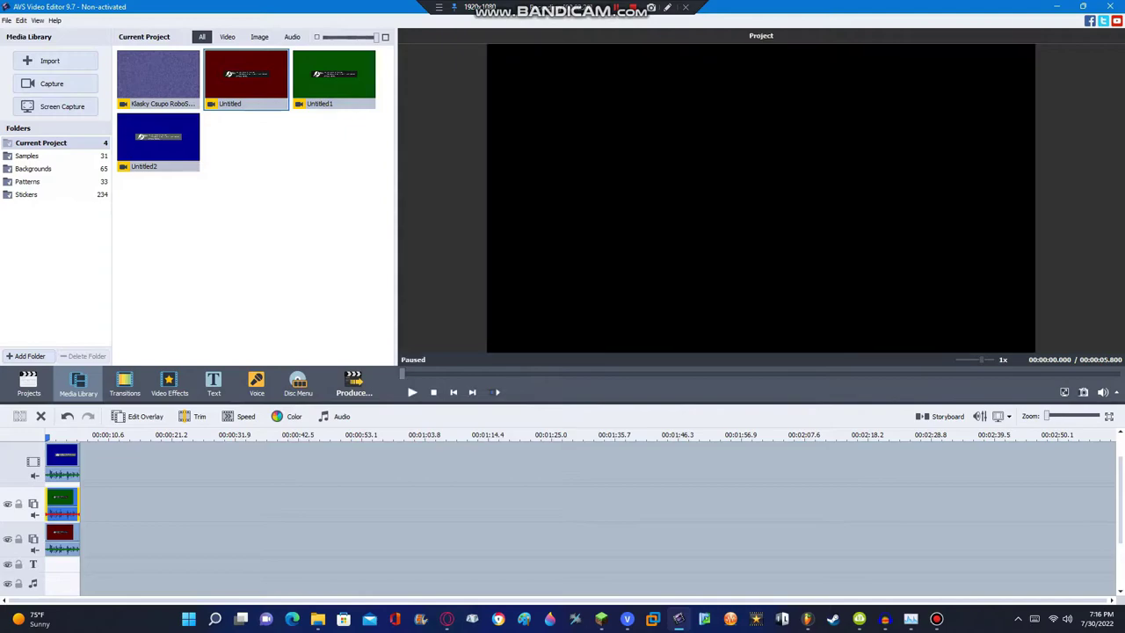
Edit the red clip's overlay with transparency 66, preview it at about 2.5 seconds and accept the settings
{"action": "left_click", "coordinate": [67, 532]}
{"action": "left_click", "coordinate": [138, 417]}
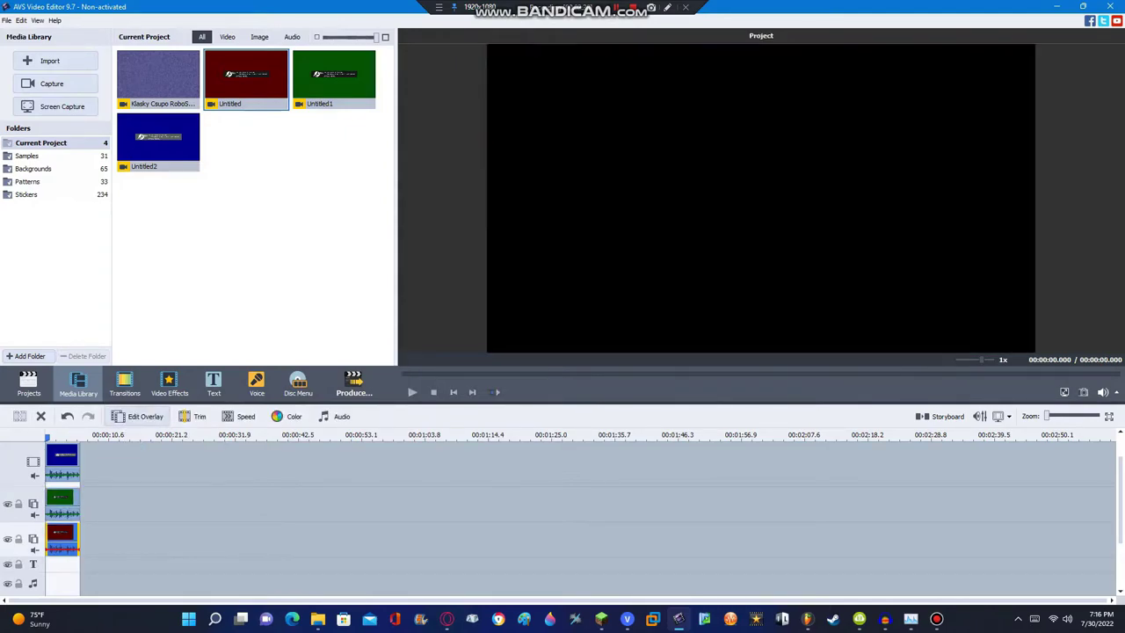
{"action": "double_click", "coordinate": [64, 538]}
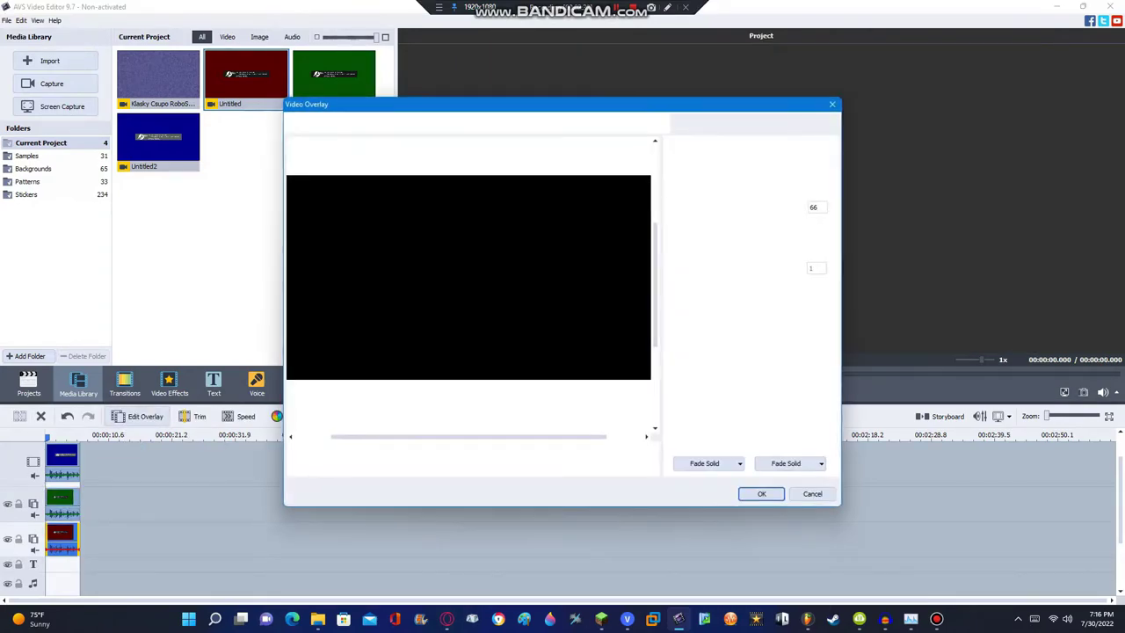
{"action": "left_click_drag", "start_coordinate": [293, 447], "coordinate": [446, 448]}
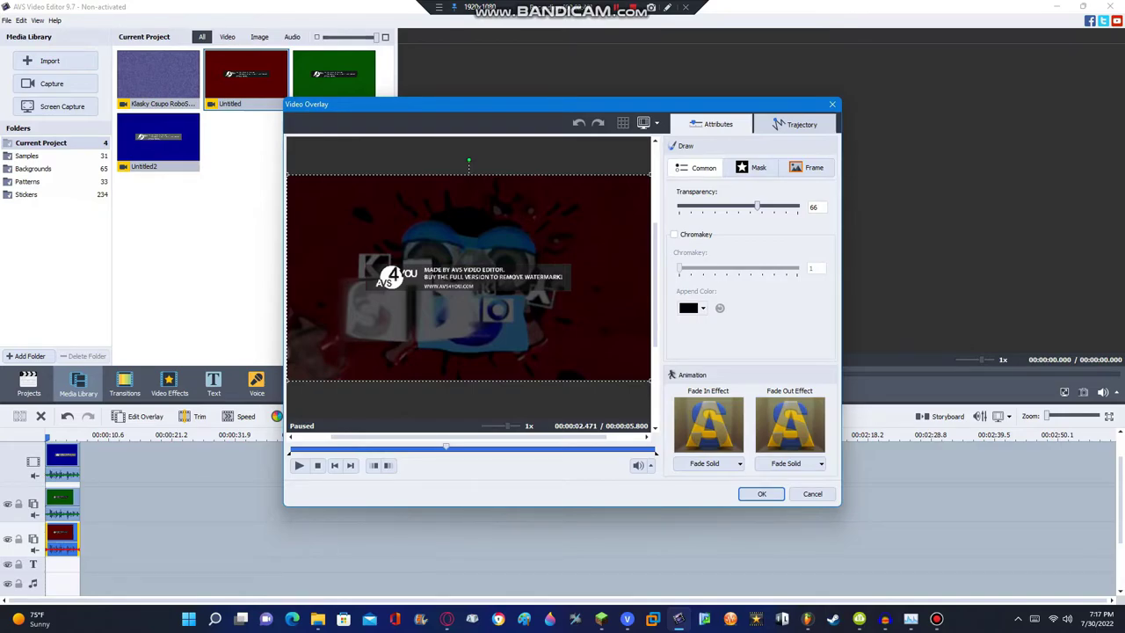
{"action": "left_click", "coordinate": [761, 493]}
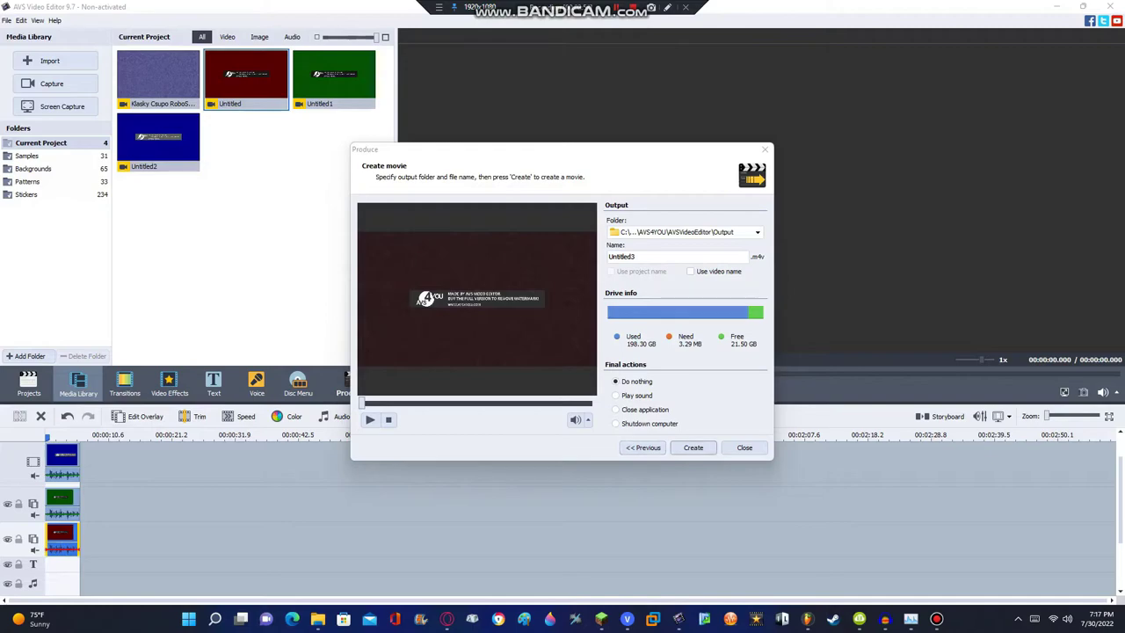
Create the movie of the combined red, green and blue overlays as Untitled3, continuing with the non-activated version
{"action": "left_click", "coordinate": [643, 448]}
{"action": "left_click", "coordinate": [693, 447]}
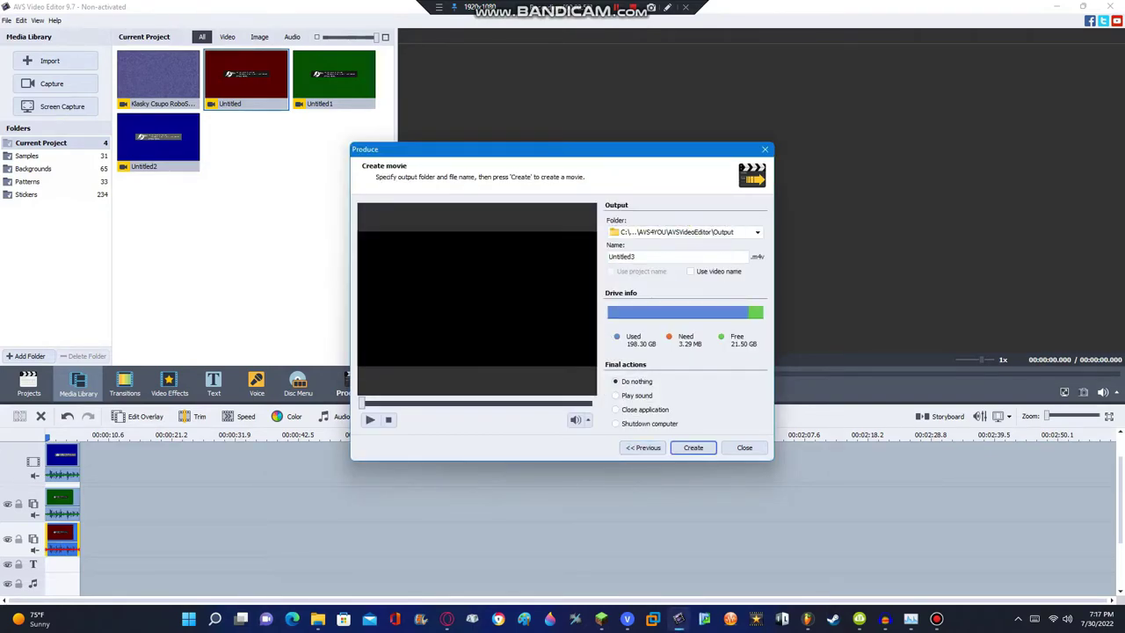
{"action": "left_click", "coordinate": [693, 448]}
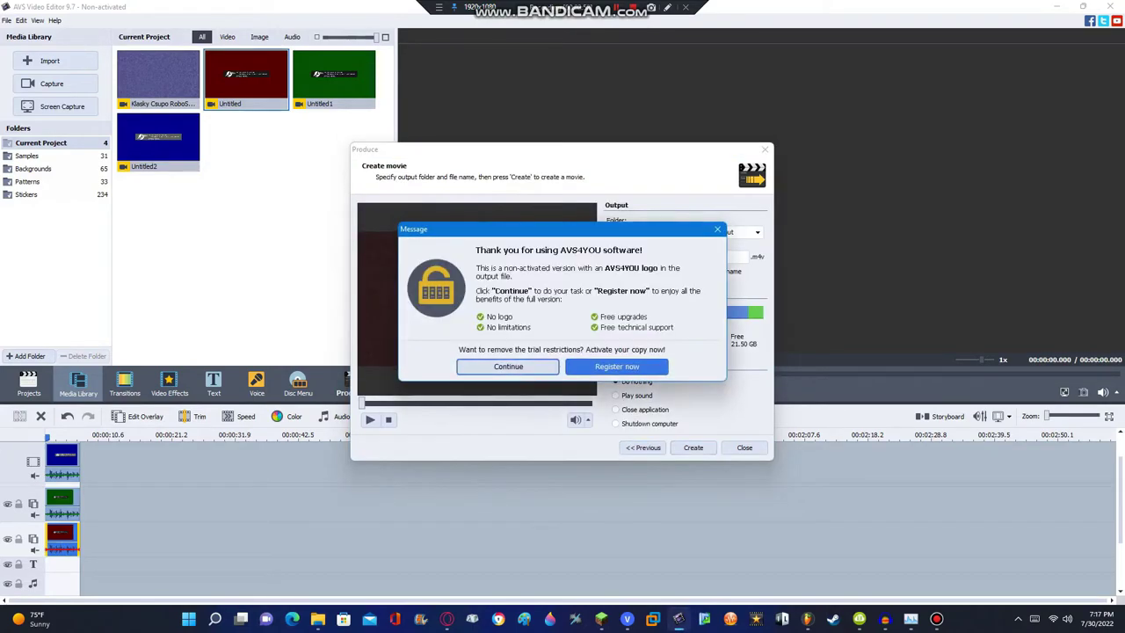
{"action": "left_click", "coordinate": [514, 434]}
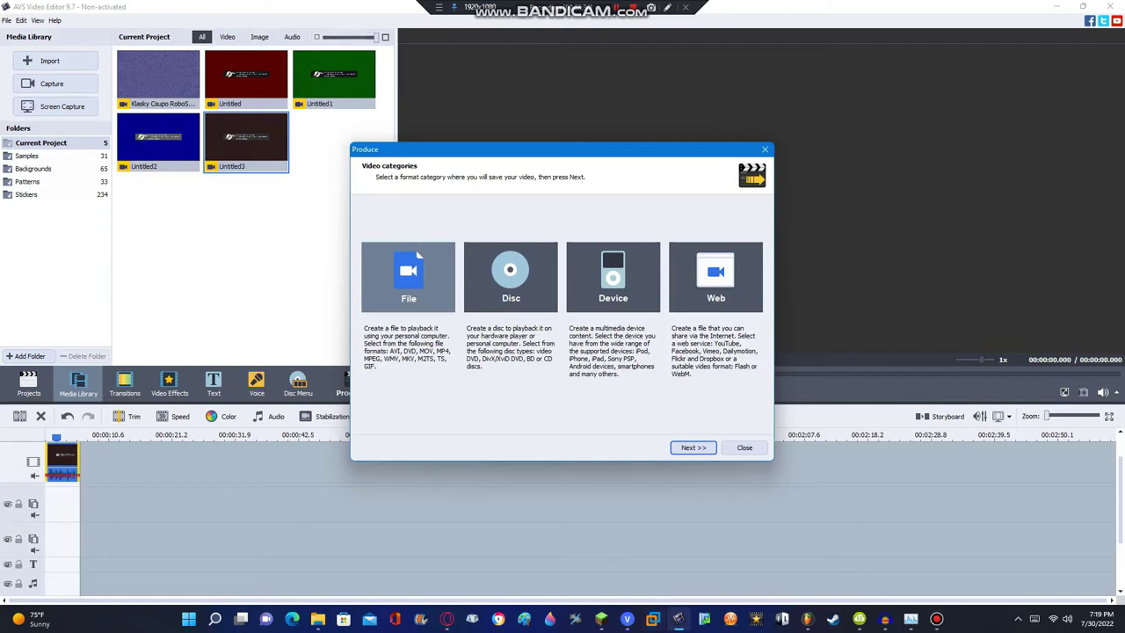
Prepare the Untitled3 clip's file export with the M4V Apple iPhone Full HD profile (H.264, 1920x1080), adjusting its advanced settings
{"action": "double_click", "coordinate": [419, 255]}
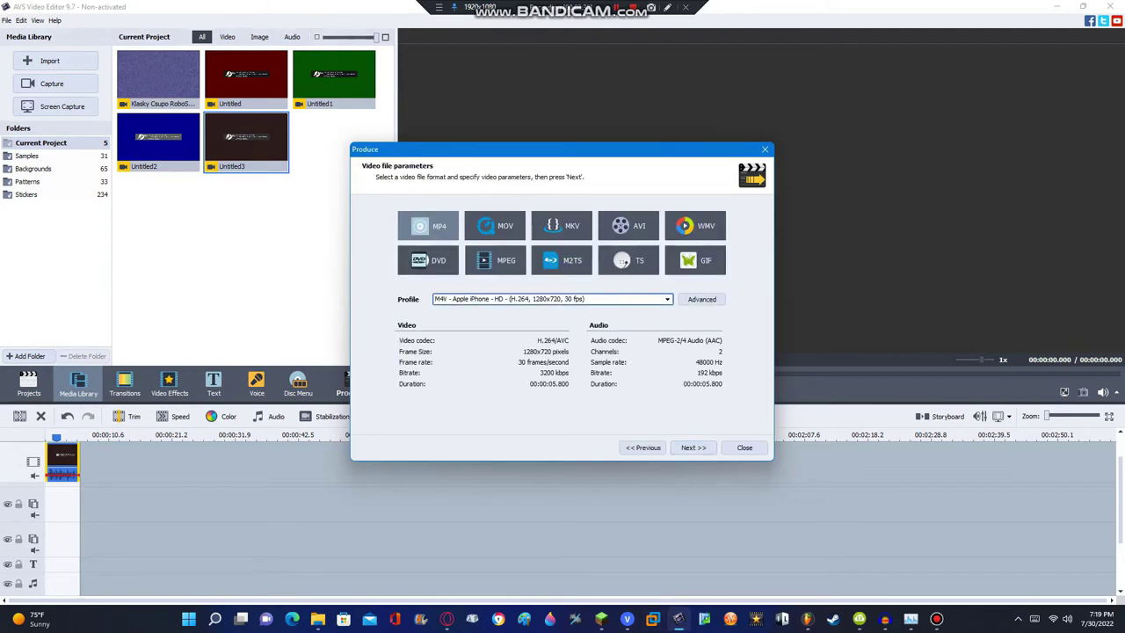
{"action": "left_click", "coordinate": [667, 299]}
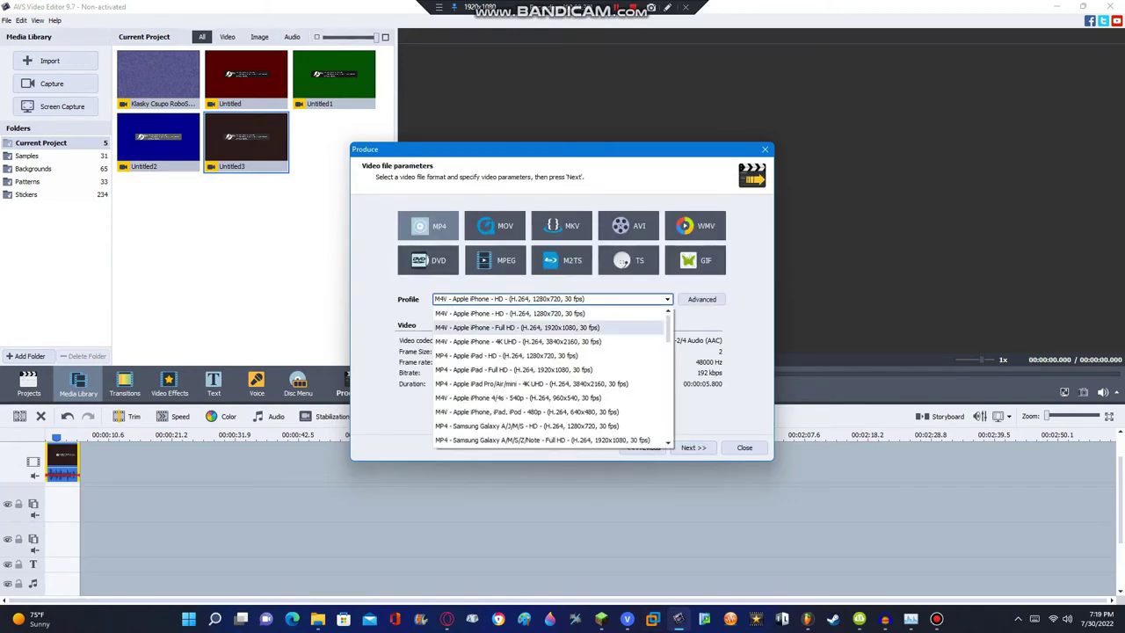
{"action": "left_click", "coordinate": [563, 328]}
{"action": "left_click", "coordinate": [701, 300]}
{"action": "left_click", "coordinate": [444, 393]}
{"action": "left_click", "coordinate": [440, 505]}
{"action": "left_click", "coordinate": [693, 448]}
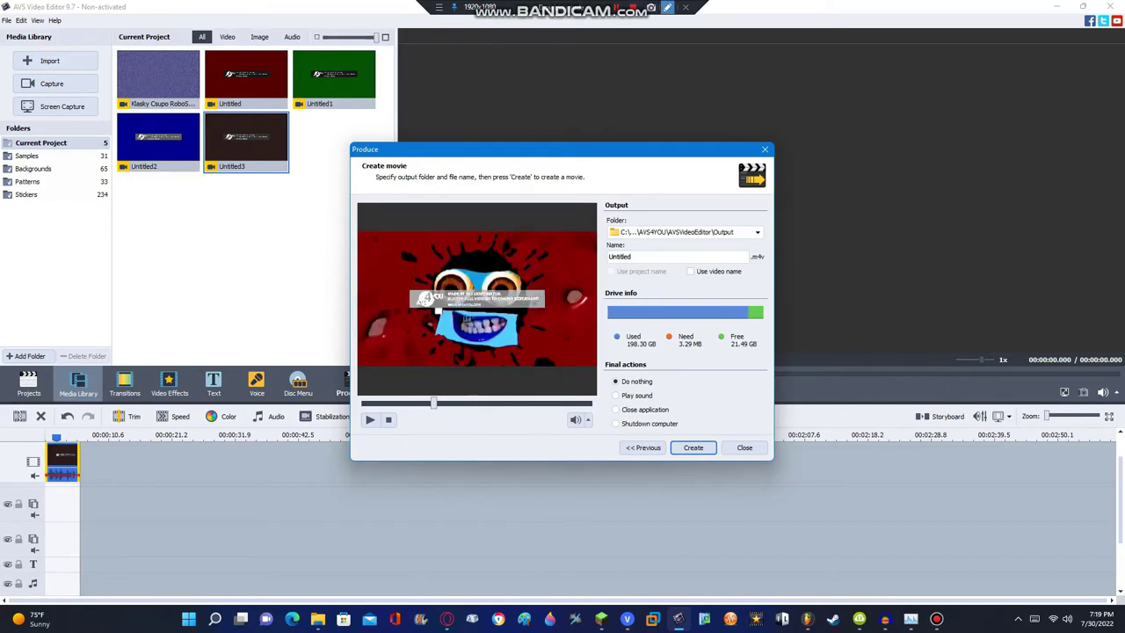
Switch to Bandicam's drawing mode and draw a red arrow from the dark preview area to beside the movie preview
{"action": "left_click", "coordinate": [668, 7]}
{"action": "left_click", "coordinate": [1115, 90]}
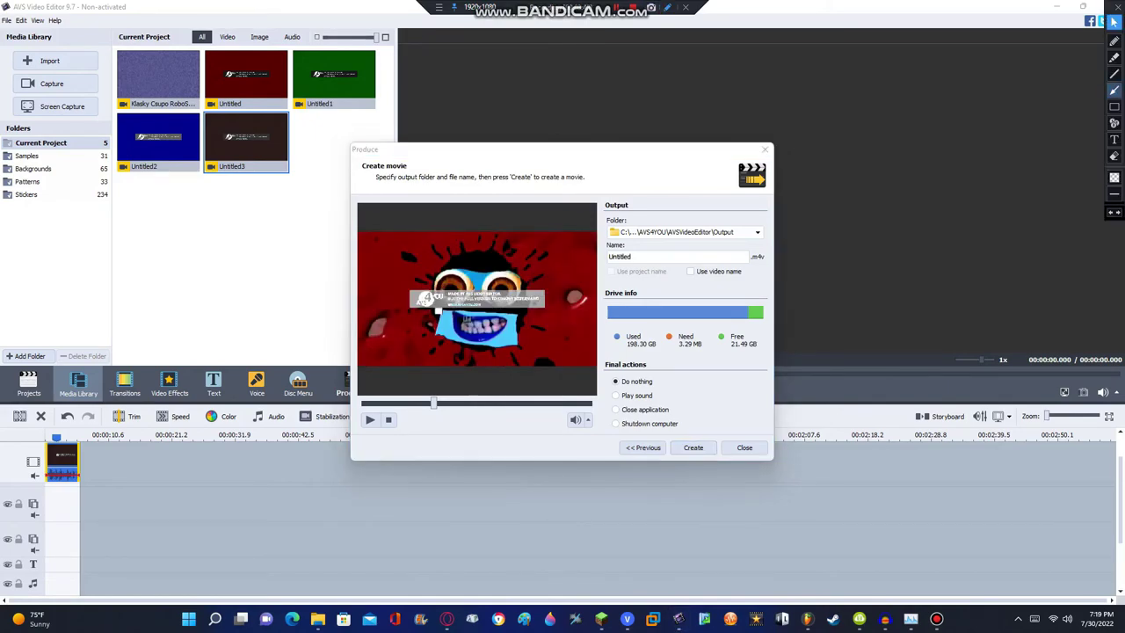
{"action": "left_click_drag", "start_coordinate": [912, 131], "coordinate": [616, 282]}
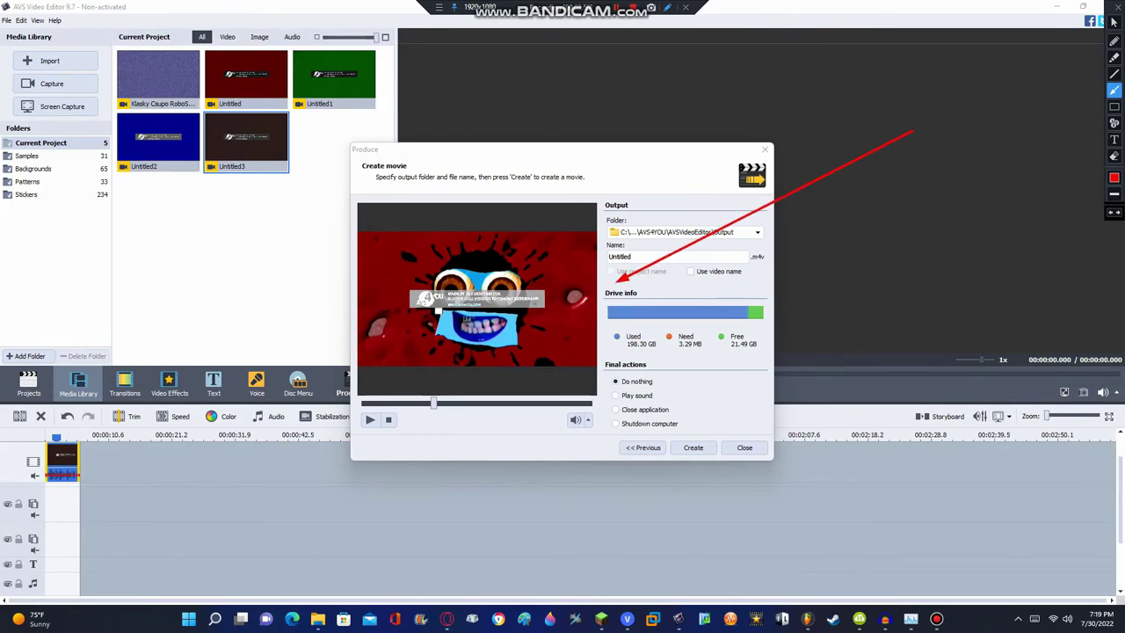
Add the white text note "Looks exactly like the real RGBA -> BGRA!" above the export dialog and reposition it near the arrow
{"action": "left_click", "coordinate": [1114, 139]}
{"action": "left_click", "coordinate": [738, 95]}
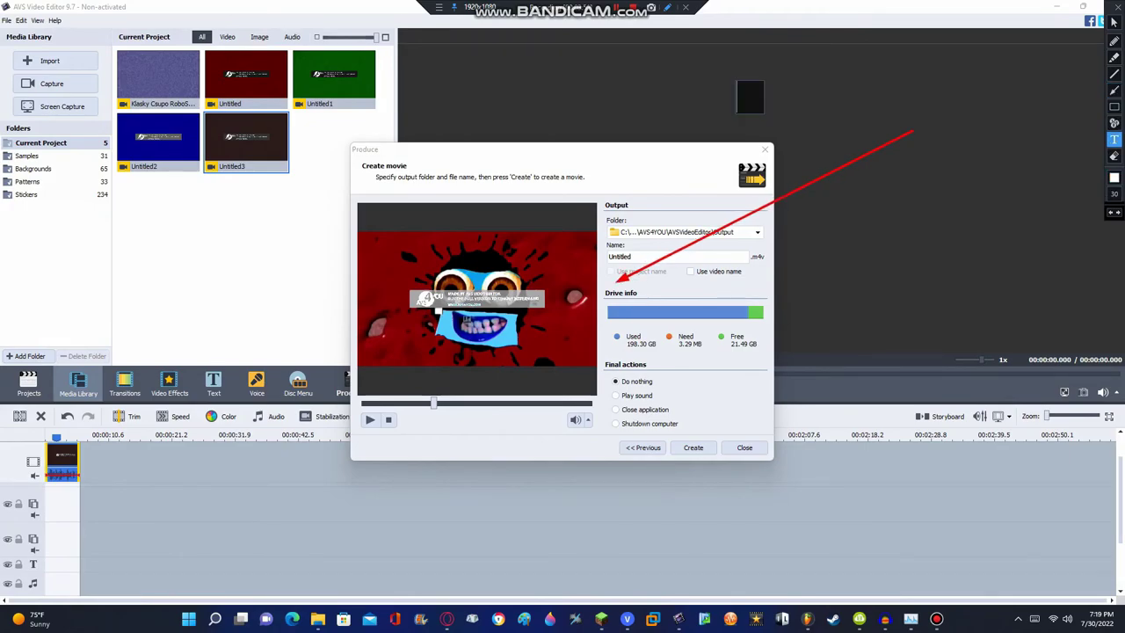
{"action": "type", "text": "Looks"}
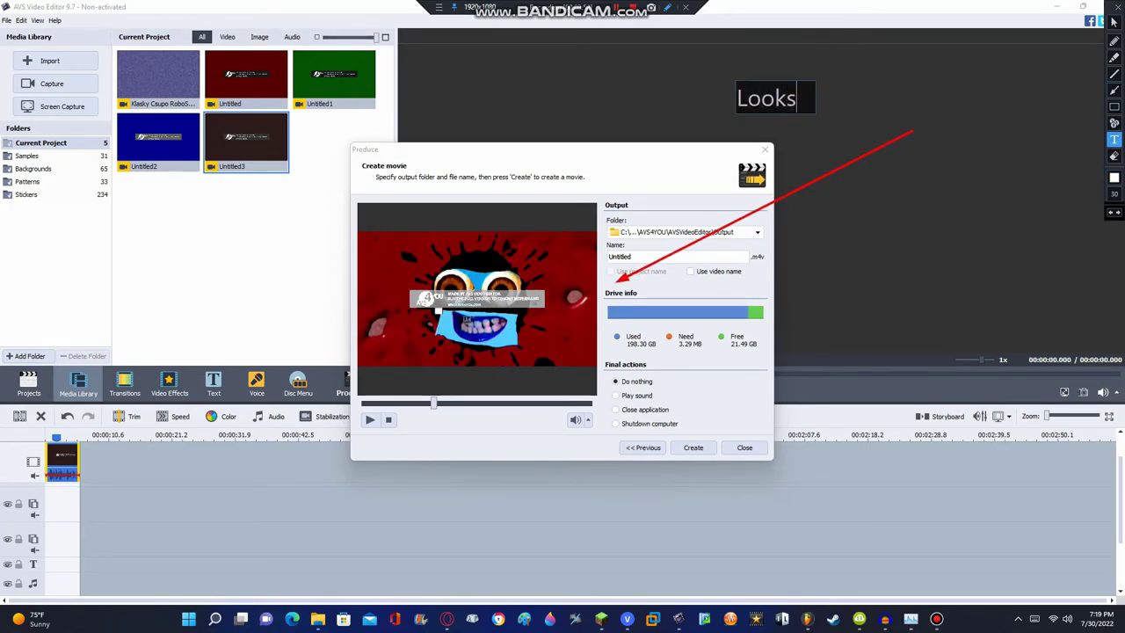
{"action": "type", "text": " exact"}
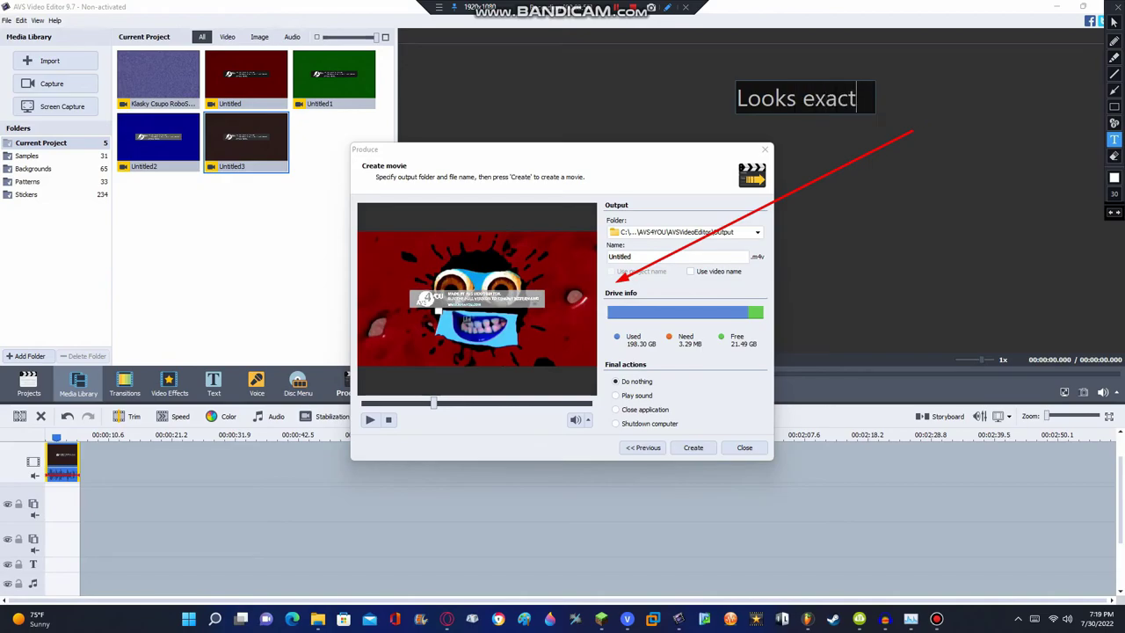
{"action": "type", "text": "ly like y"}
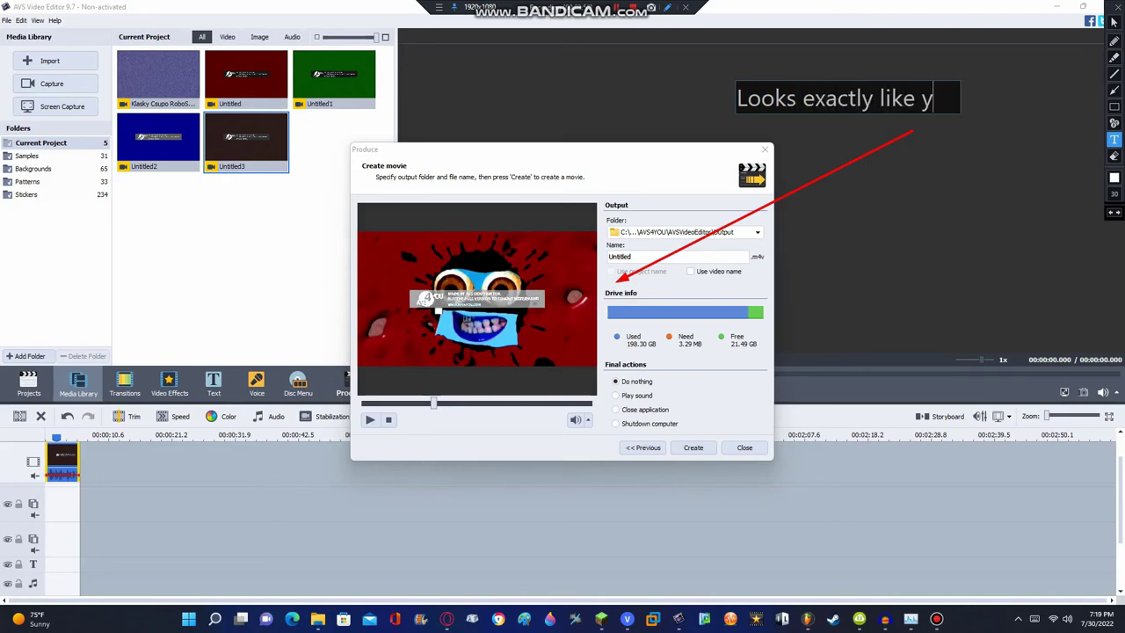
{"action": "key", "text": "BackSpace"}
{"action": "type", "text": "the rea"}
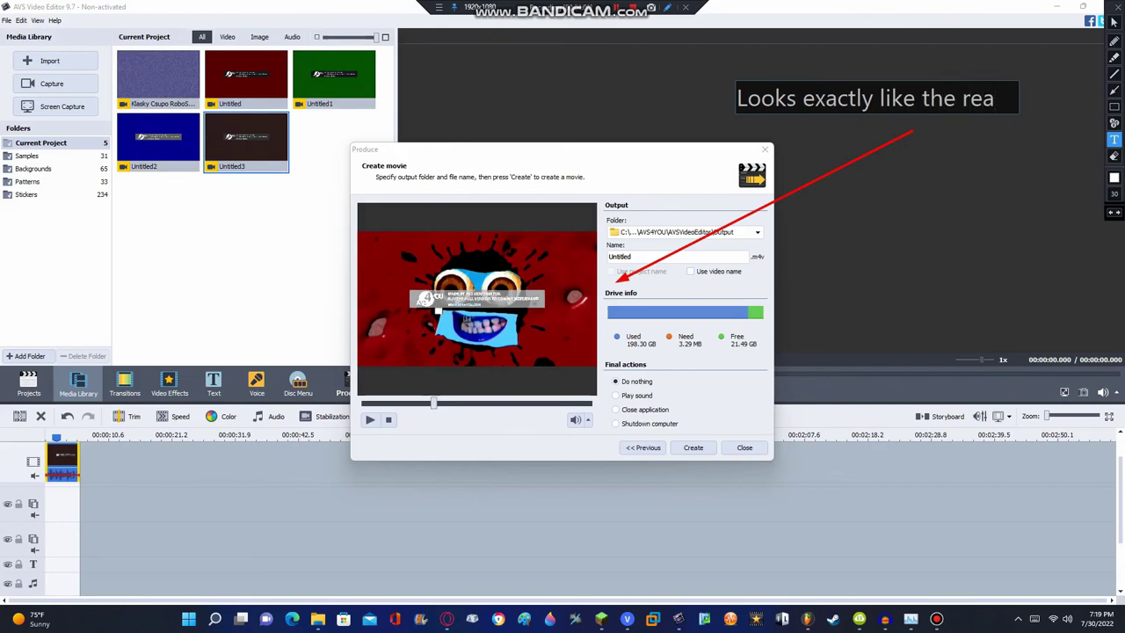
{"action": "key", "text": "BackSpace"}
{"action": "type", "text": "al RGB"}
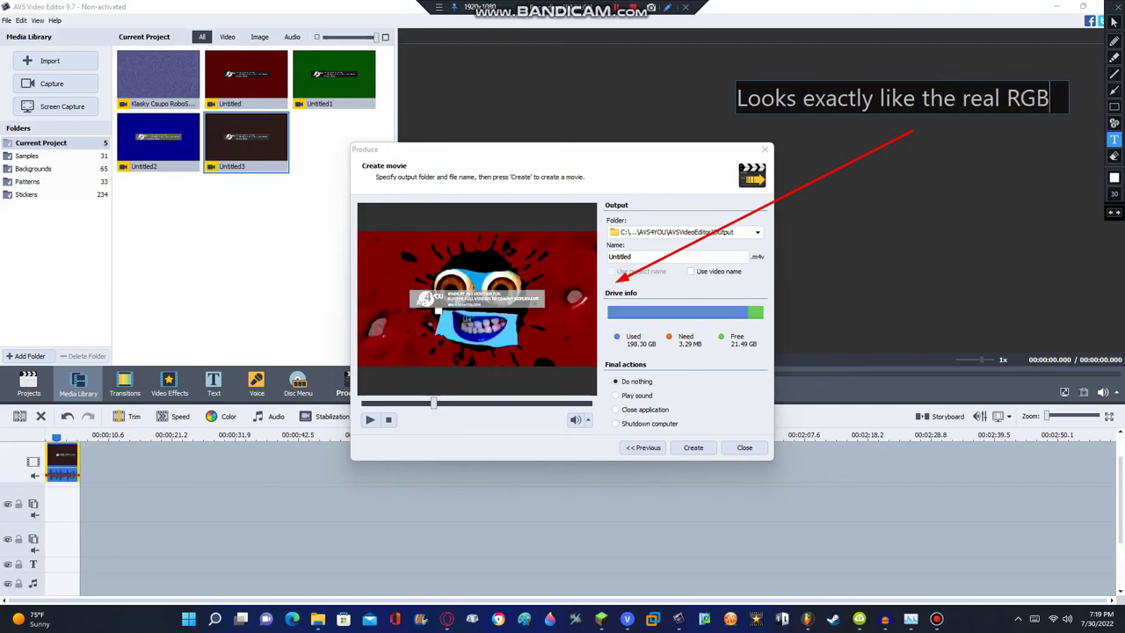
{"action": "type", "text": "A -"}
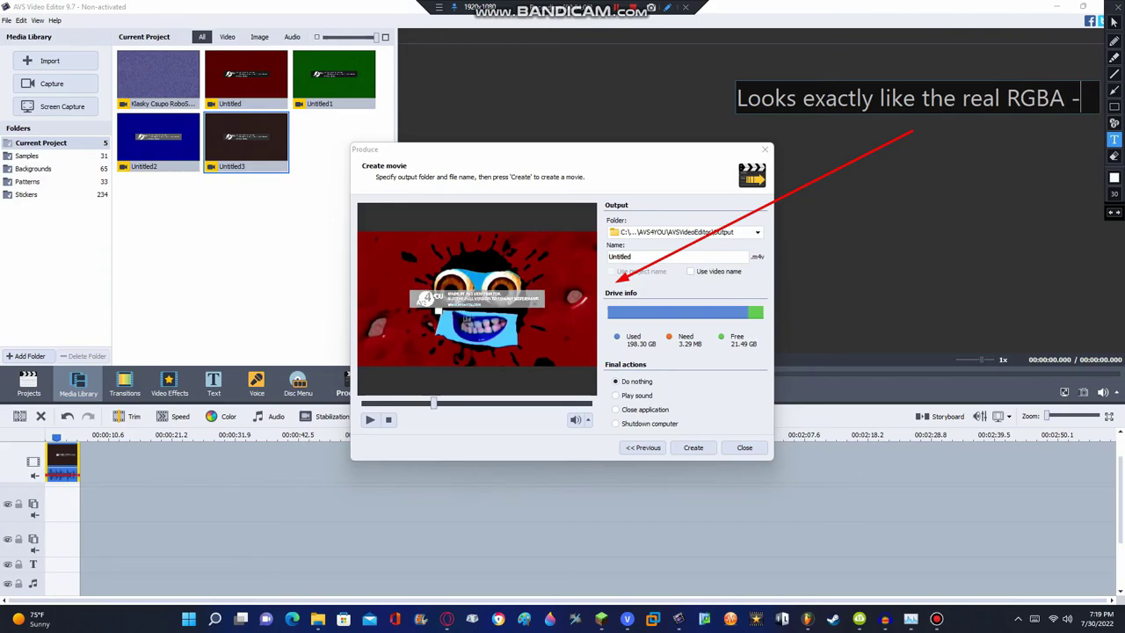
{"action": "type", "text": "> BGRA!"}
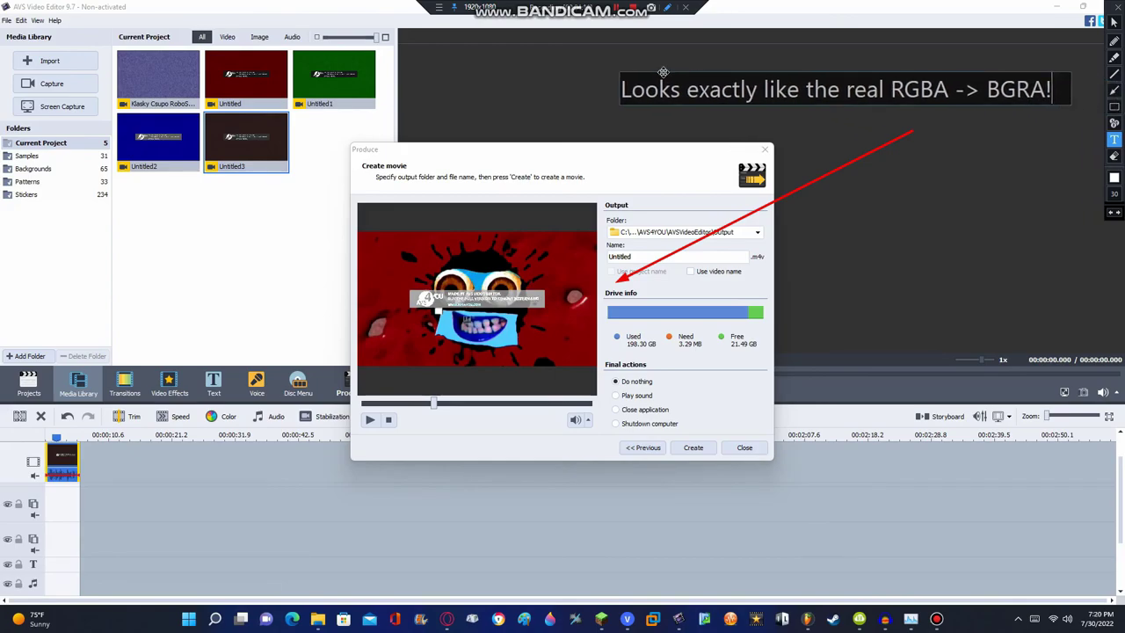
{"action": "left_click_drag", "start_coordinate": [663, 72], "coordinate": [595, 63]}
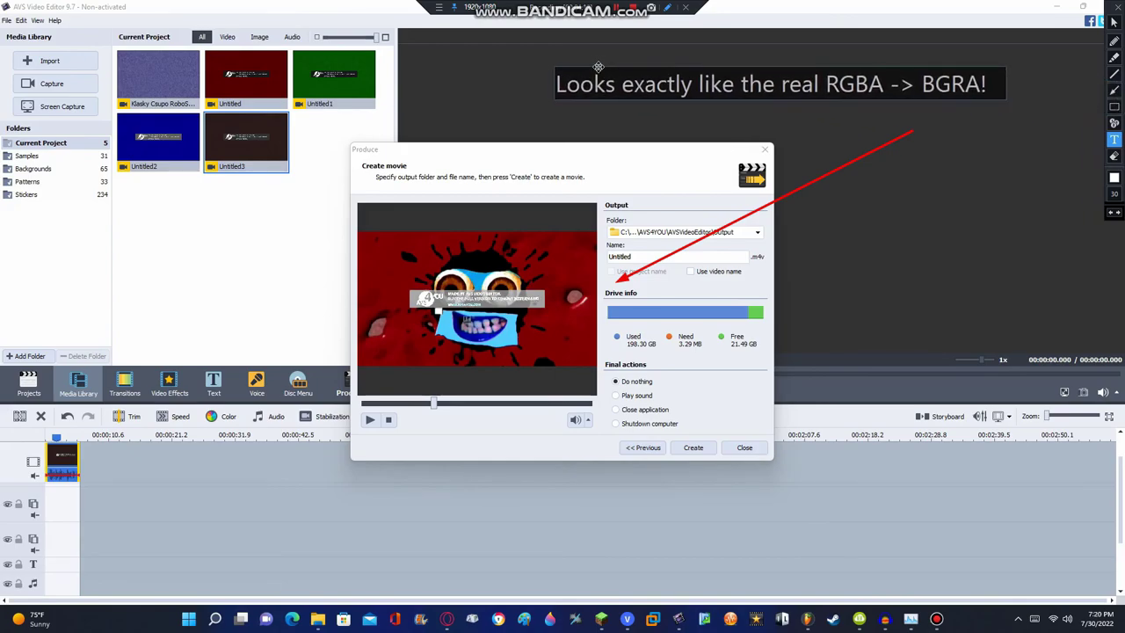